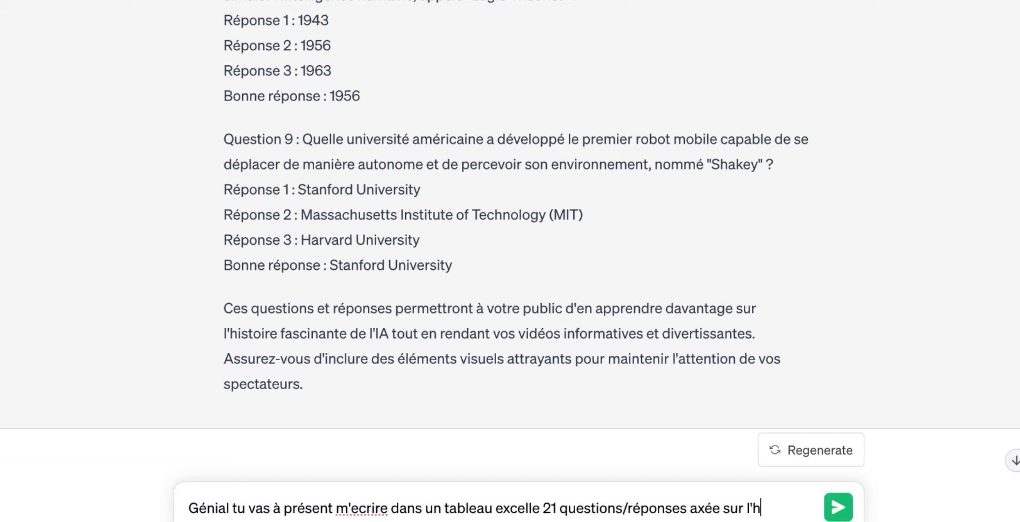
# Complete and send the French request for an Excel table of 21 questions/réponses about l'histoire de l'IA
pyautogui.write("istoire de l'IA")
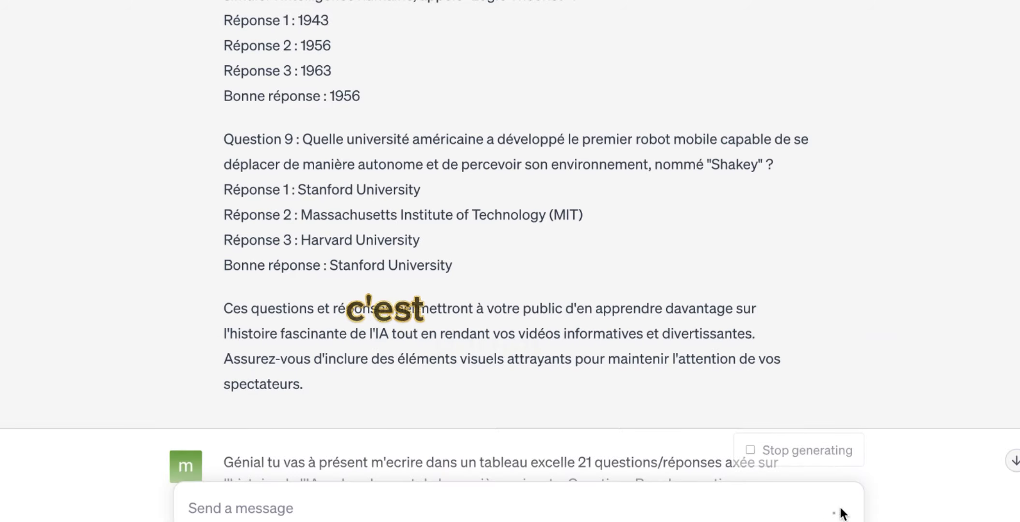
pyautogui.click(840, 510)
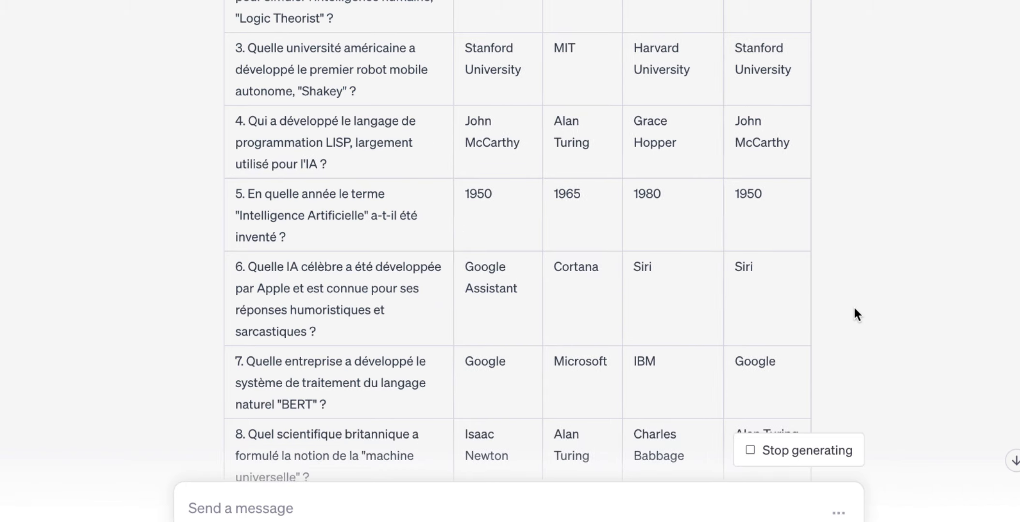
# Review the generated question table and ask in French for it to be redone without the numbers in front of the questions
pyautogui.scroll(6, 855, 288)
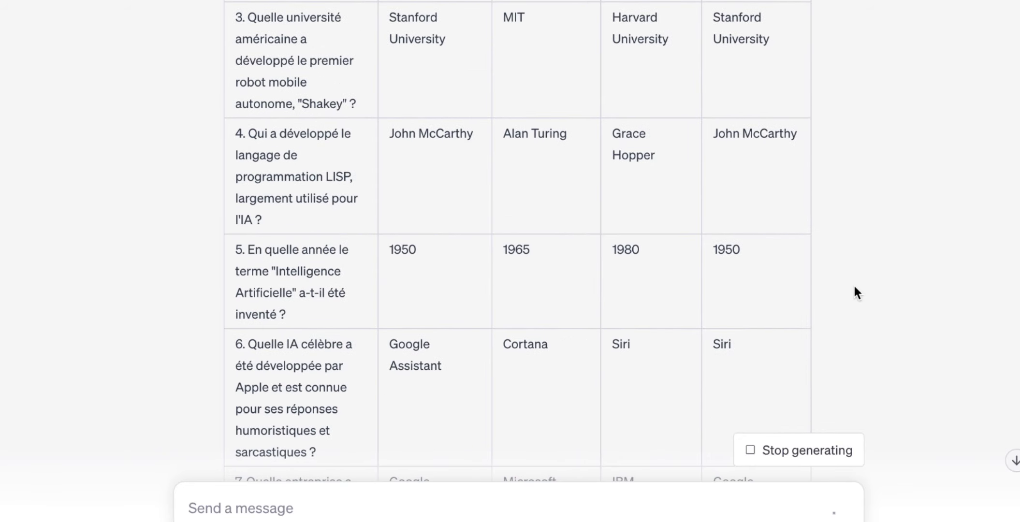
pyautogui.scroll(-10, 854, 287)
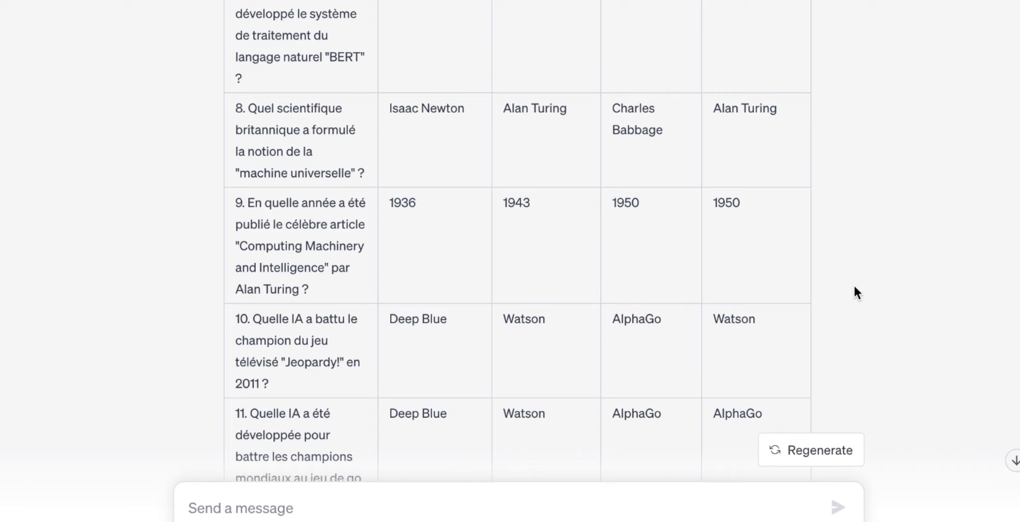
pyautogui.scroll(-4, 855, 287)
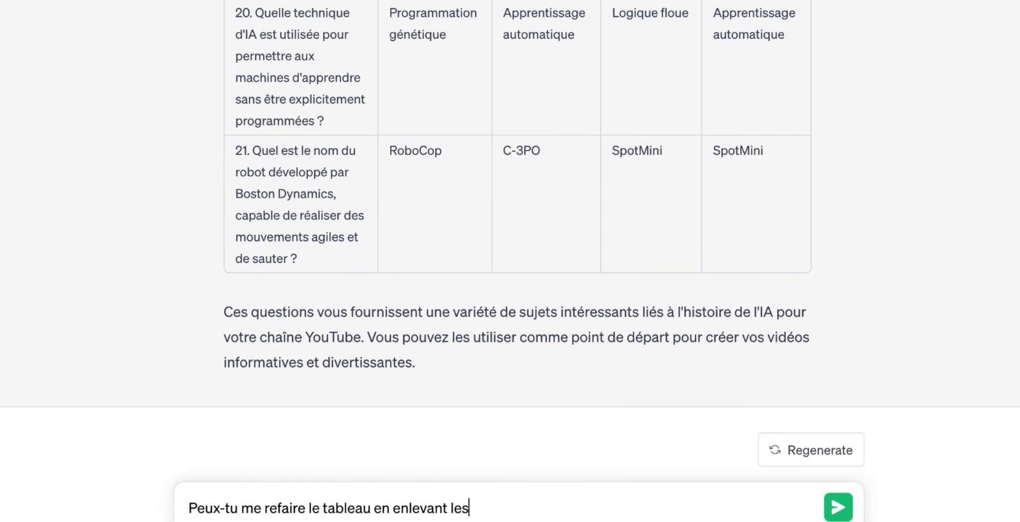
pyautogui.write('s questions')
pyautogui.press('Return')
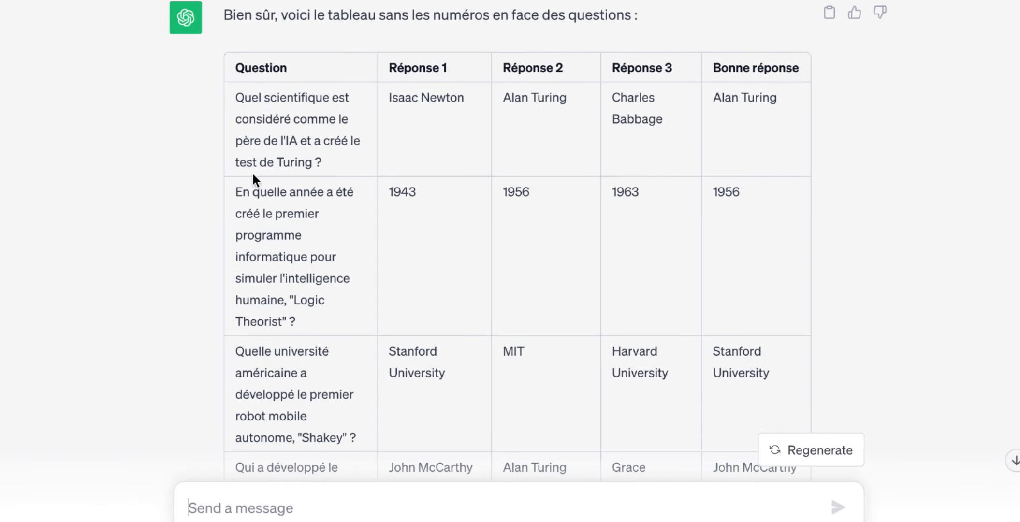
# Select the entire unnumbered quiz table, down to its last row about the Boston Dynamics robot
pyautogui.moveTo(235, 96); pyautogui.dragTo(453, 116)
pyautogui.click(237, 72)
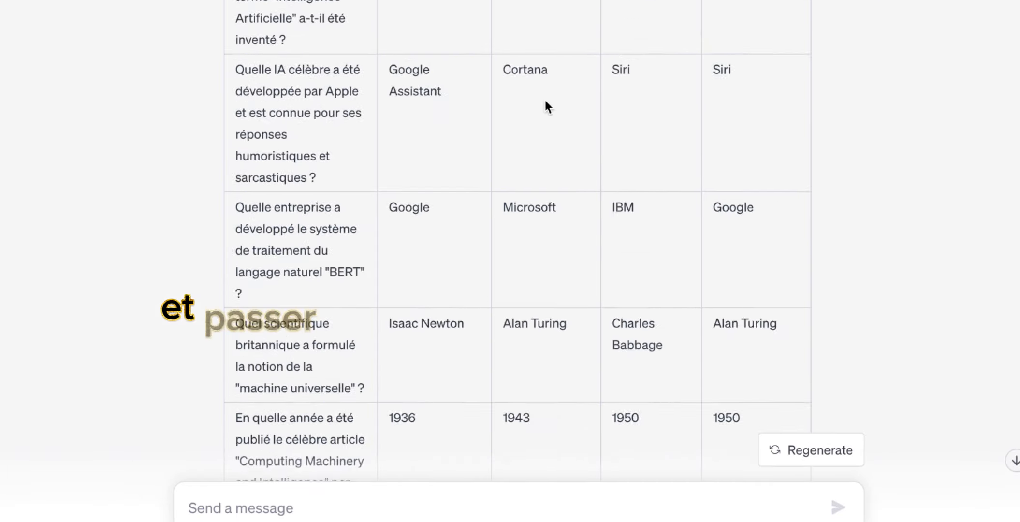
pyautogui.scroll(-20, 545, 100)
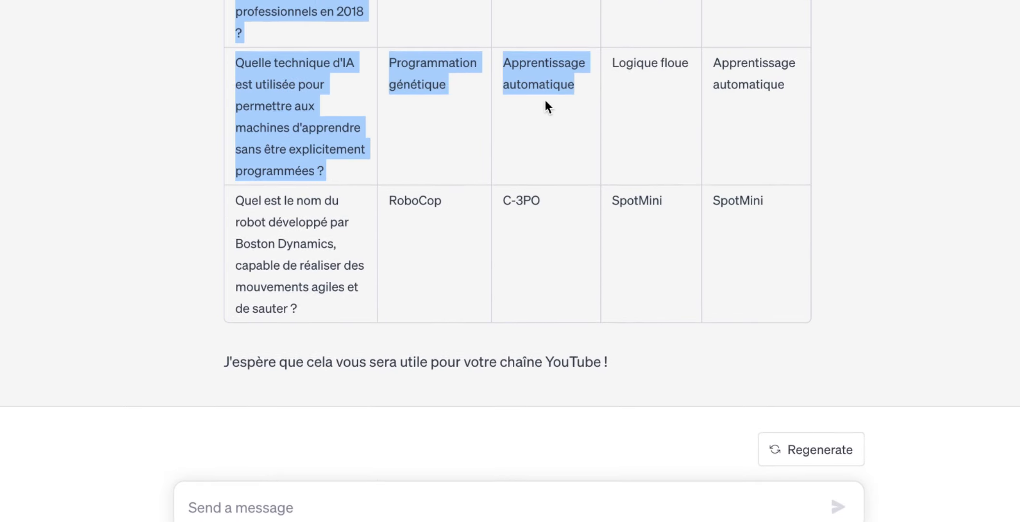
pyautogui.moveTo(546, 100); pyautogui.dragTo(783, 264)
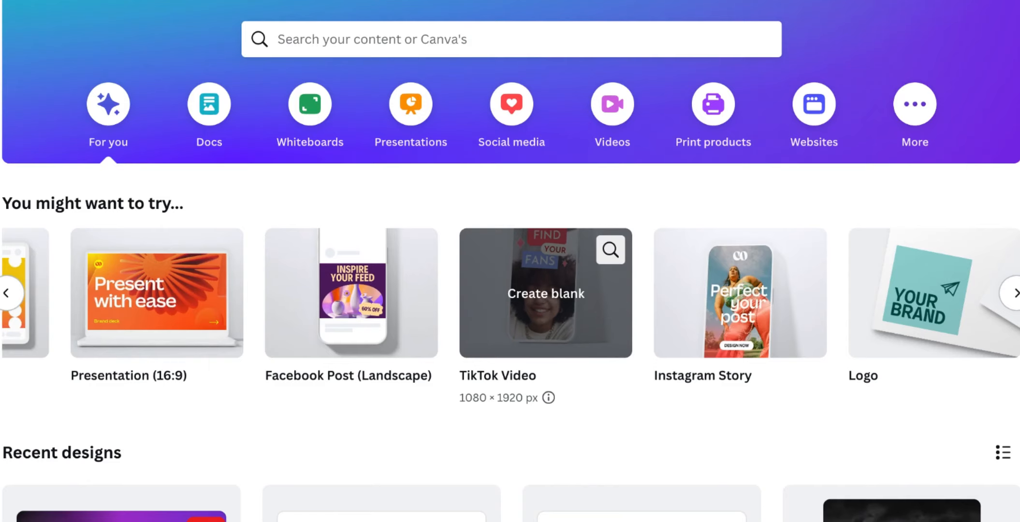
# Switch to Canva and create a blank TikTok Video design at 1080 × 1920 px
pyautogui.scroll(-2, 647, 382)
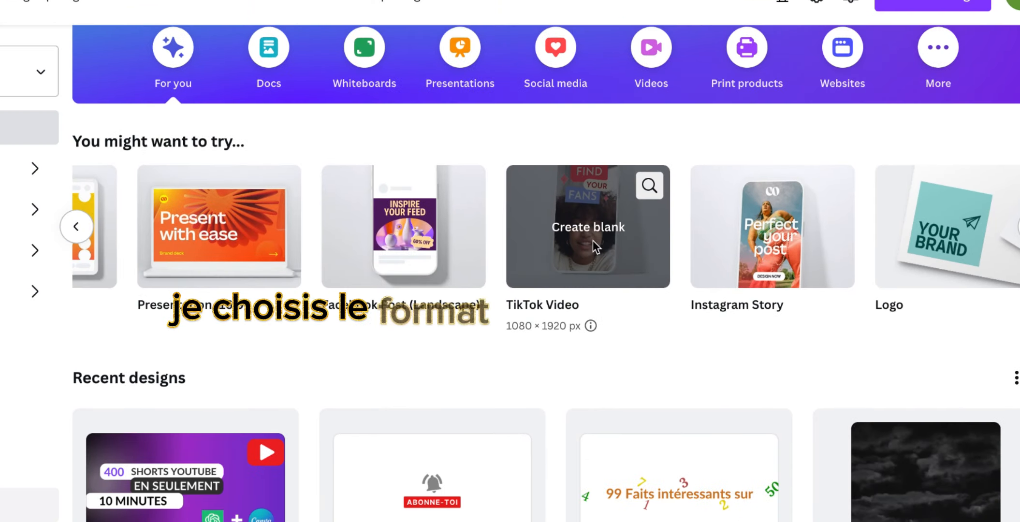
pyautogui.click(552, 309)
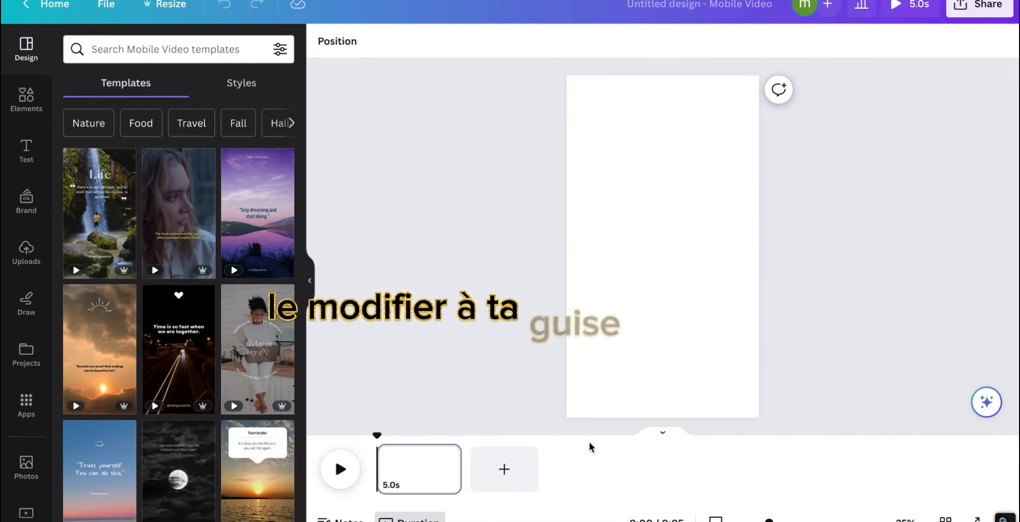
# Try the sunset Reminder template and the Summer Rain template on the page, and look at the available styles
pyautogui.scroll(-5, 257, 215)
pyautogui.click(257, 215)
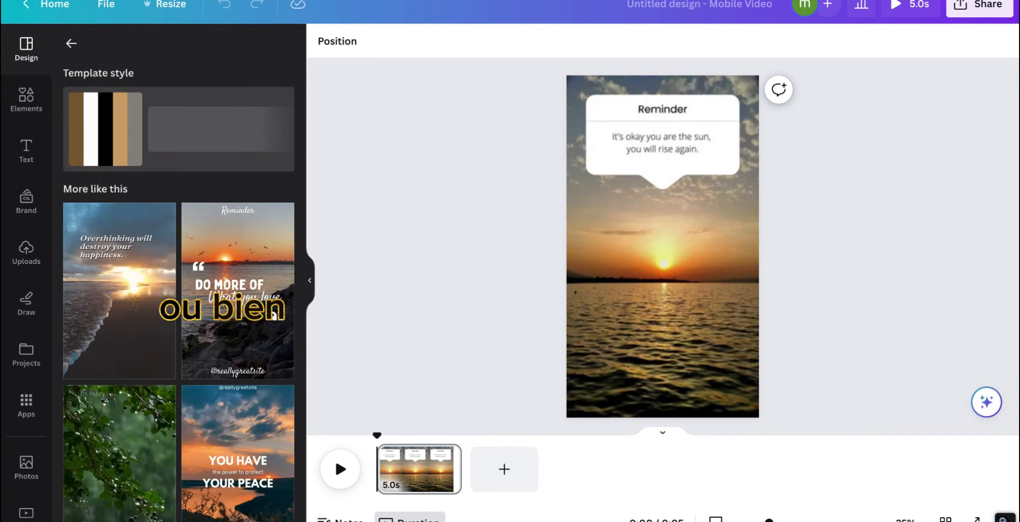
pyautogui.scroll(-3, 130, 345)
pyautogui.click(129, 345)
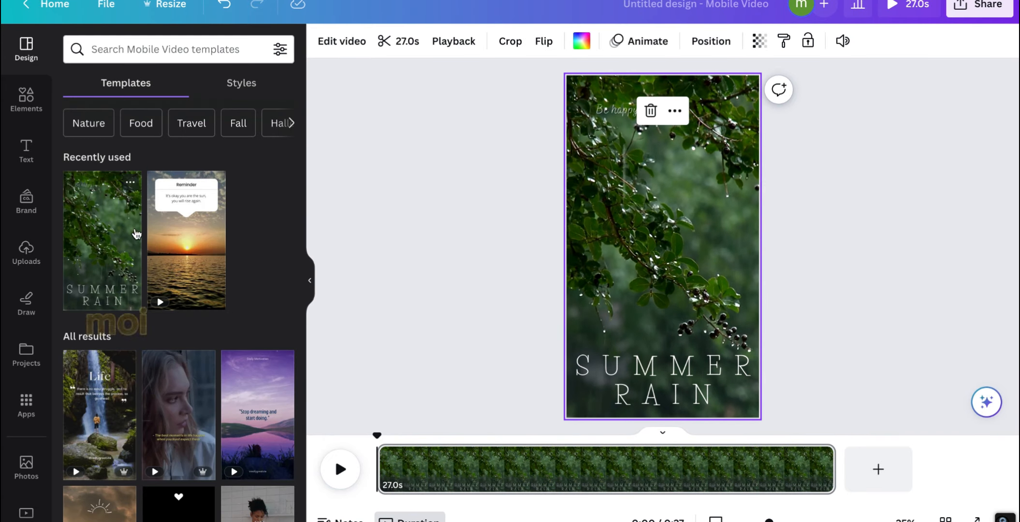
pyautogui.click(241, 82)
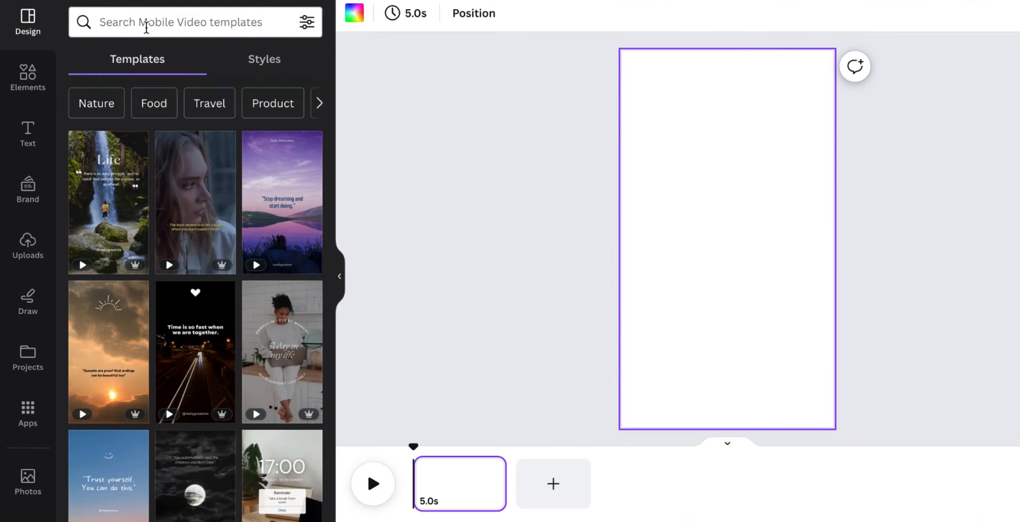
# Search the video templates for "quiz" and apply the first page of the Navy White Red Quiz Time template
pyautogui.click(146, 26)
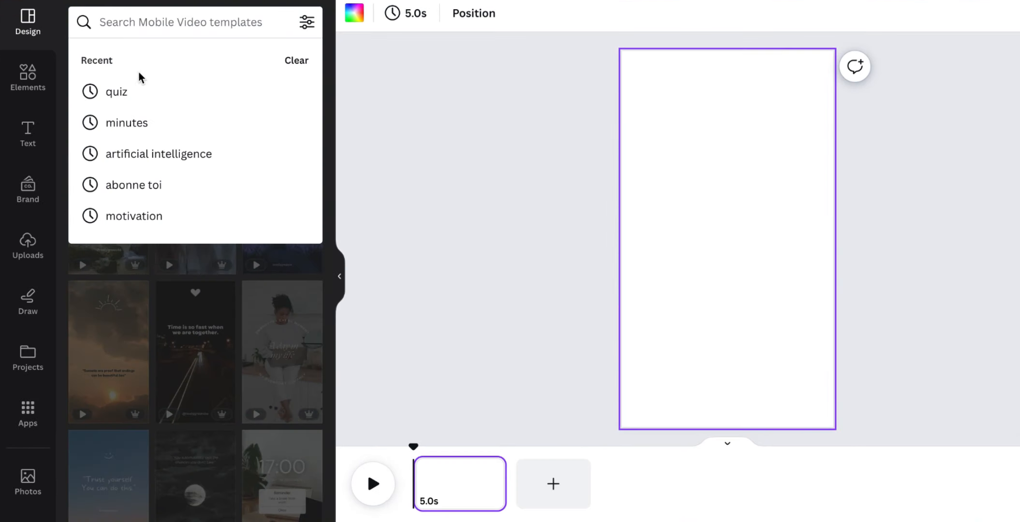
pyautogui.write('quiz')
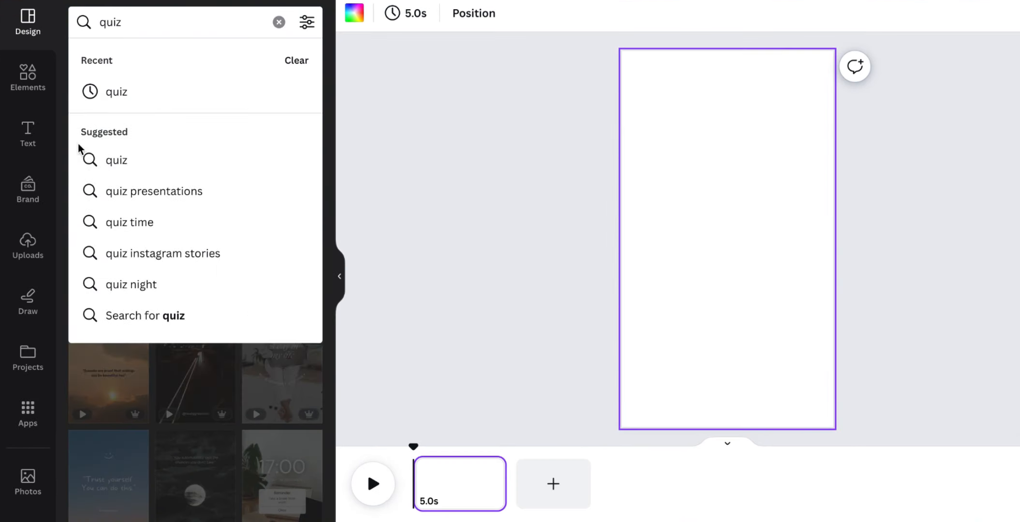
pyautogui.click(137, 95)
pyautogui.click(129, 324)
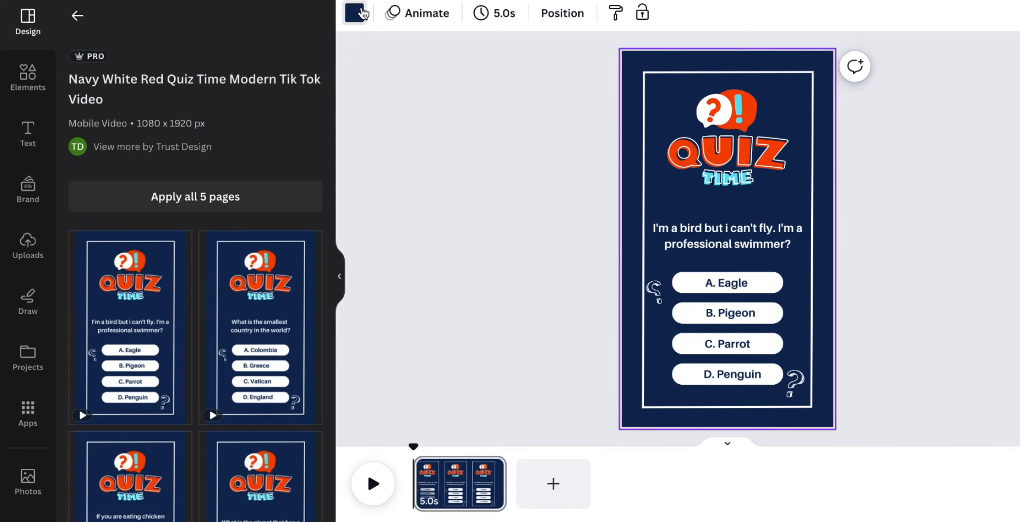
# Change the quiz page's navy background to the blue-to-purple gradient
pyautogui.click(355, 13)
pyautogui.scroll(-2, 212, 315)
pyautogui.click(216, 438)
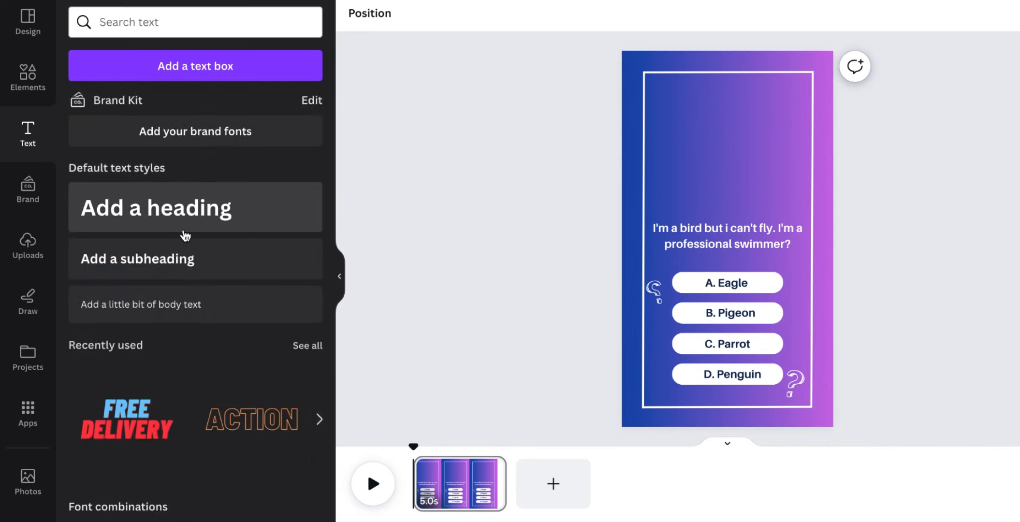
# Add the FREE DELIVERY text style above the question and change its wording to "QUIZ SUR L'IA"
pyautogui.scroll(-5, 182, 235)
pyautogui.scroll(4, 144, 359)
pyautogui.moveTo(143, 358); pyautogui.dragTo(724, 136)
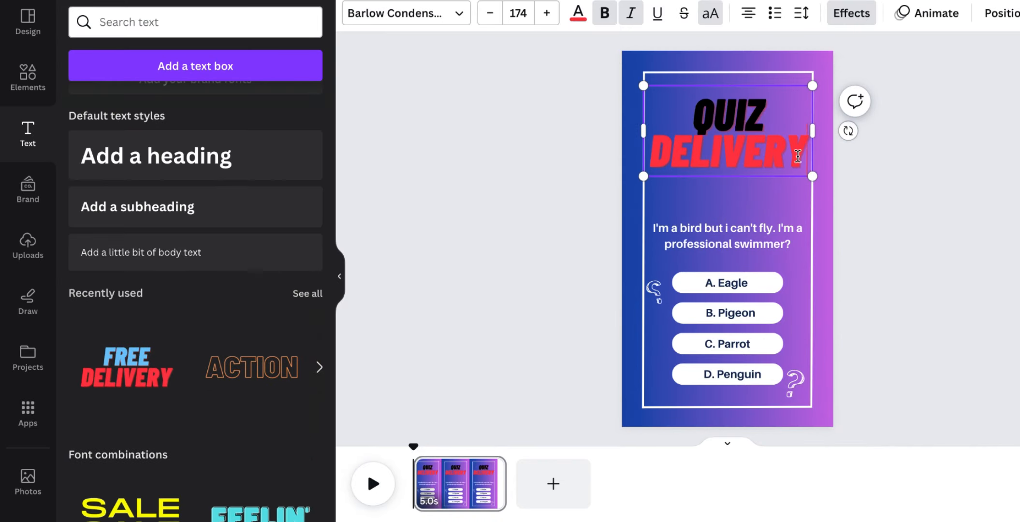
pyautogui.press('BackSpace')
pyautogui.press('BackSpace')
pyautogui.press('BackSpace')
pyautogui.press('BackSpace')
pyautogui.press('BackSpace')
pyautogui.press('BackSpace')
pyautogui.press('BackSpace')
pyautogui.press('BackSpace')
pyautogui.write("SUR L'IA")
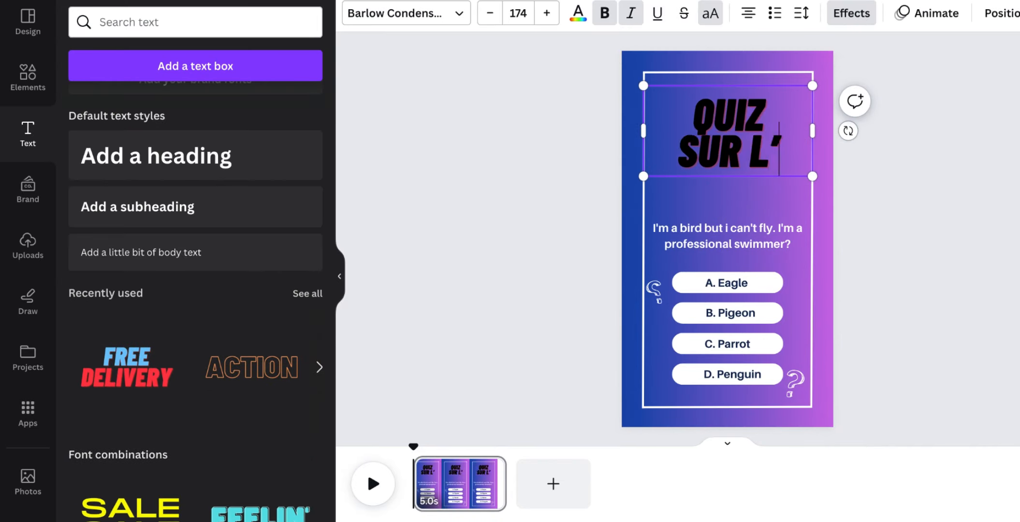
# Colour the "SUR L'IA" line white (#ffffff) and shift the title slightly downward on the page
pyautogui.moveTo(795, 154); pyautogui.dragTo(739, 153)
pyautogui.click(573, 15)
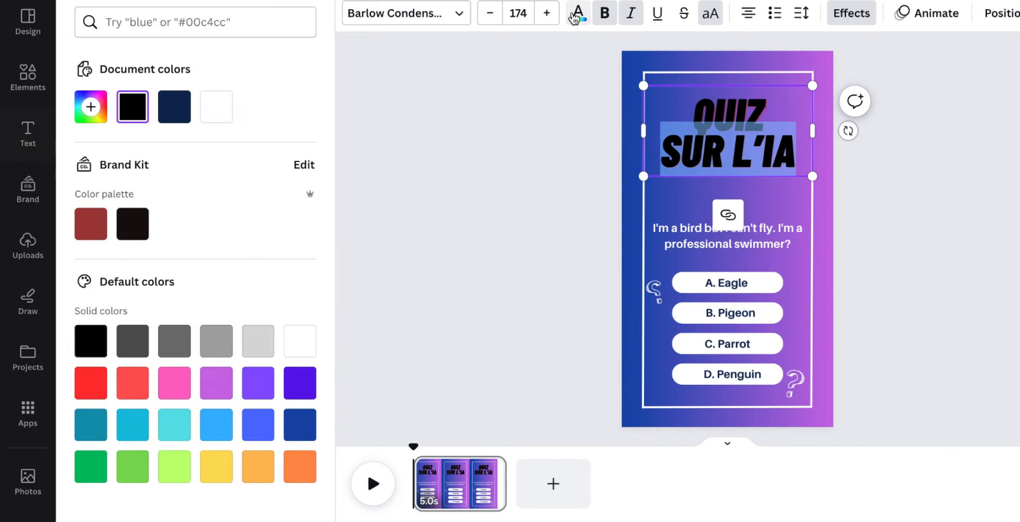
pyautogui.click(216, 107)
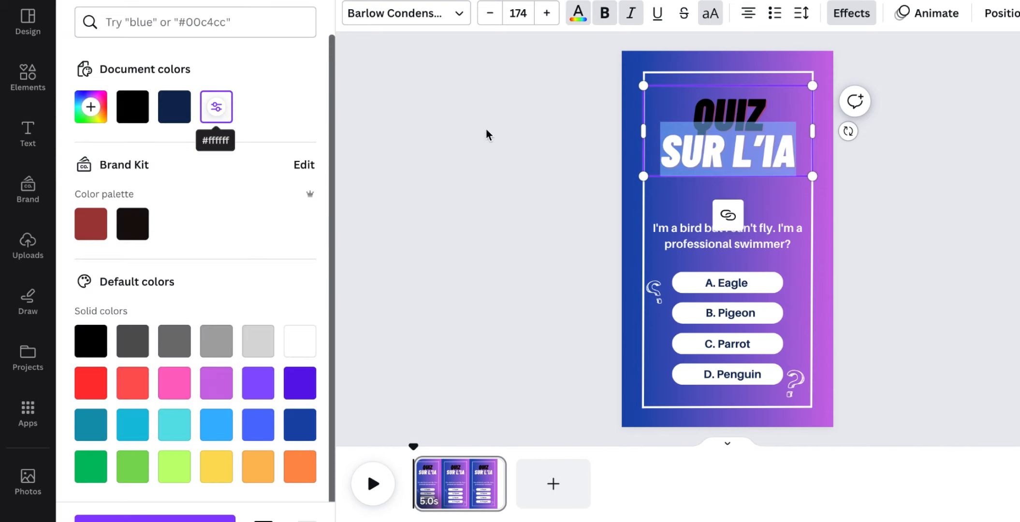
pyautogui.click(820, 217)
pyautogui.moveTo(725, 114)
pyautogui.mouseDown()
pyautogui.moveTo(724, 130)
pyautogui.moveTo(723, 119)
pyautogui.mouseUp()
# Search the elements for "point d'interogation" and add the graphic with three pink question marks
pyautogui.click(146, 23)
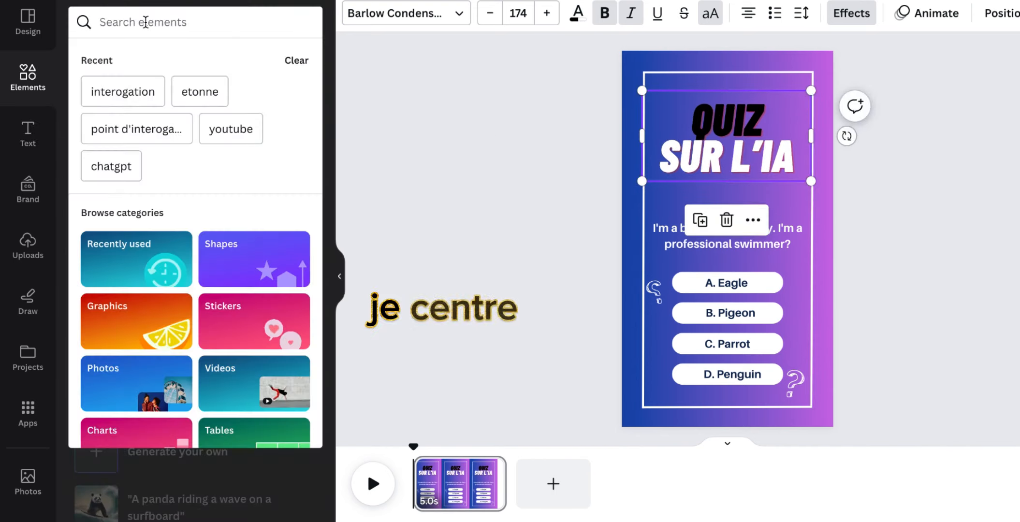
pyautogui.click(140, 128)
pyautogui.hscroll(4, 231, 194)
pyautogui.click(99, 193)
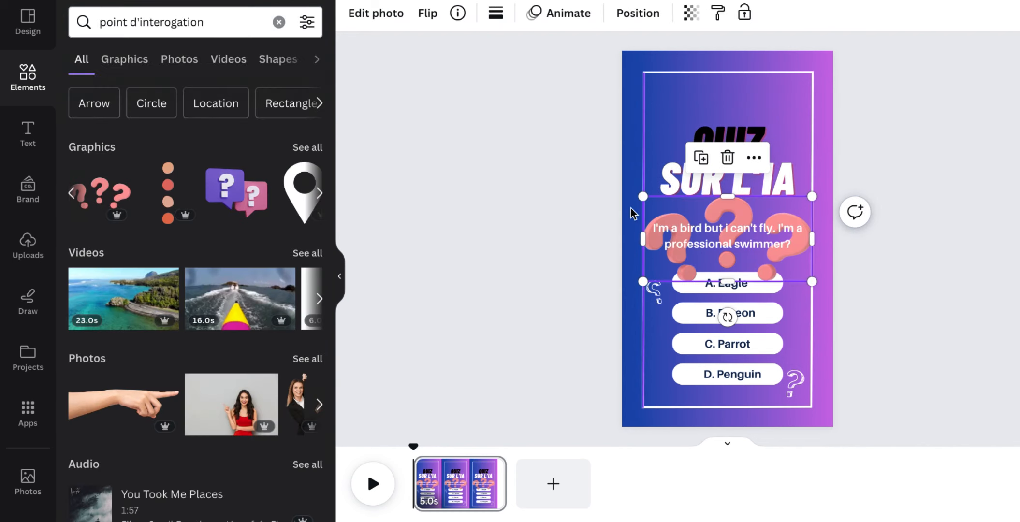
# Shrink the three question marks graphic and centre it above the quiz title, at the upper edge of the frame
pyautogui.moveTo(732, 207); pyautogui.dragTo(728, 87)
pyautogui.moveTo(813, 73); pyautogui.dragTo(805, 80)
pyautogui.moveTo(804, 81); pyautogui.dragTo(804, 81)
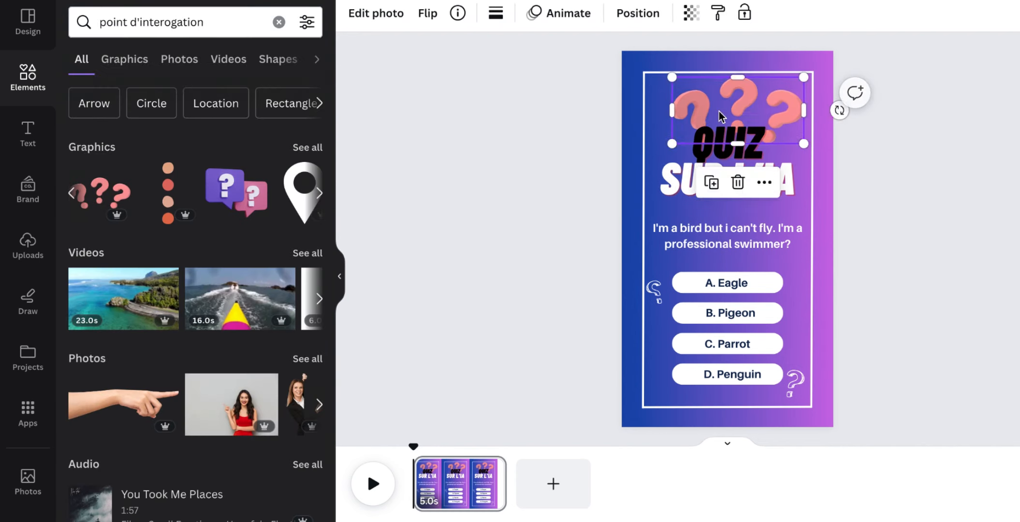
pyautogui.moveTo(728, 114); pyautogui.dragTo(719, 107)
pyautogui.moveTo(792, 74); pyautogui.dragTo(783, 85)
pyautogui.moveTo(732, 109); pyautogui.dragTo(737, 102)
pyautogui.moveTo(665, 133); pyautogui.dragTo(672, 127)
pyautogui.moveTo(787, 129)
pyautogui.mouseDown()
pyautogui.moveTo(776, 124)
pyautogui.moveTo(783, 128)
pyautogui.mouseUp()
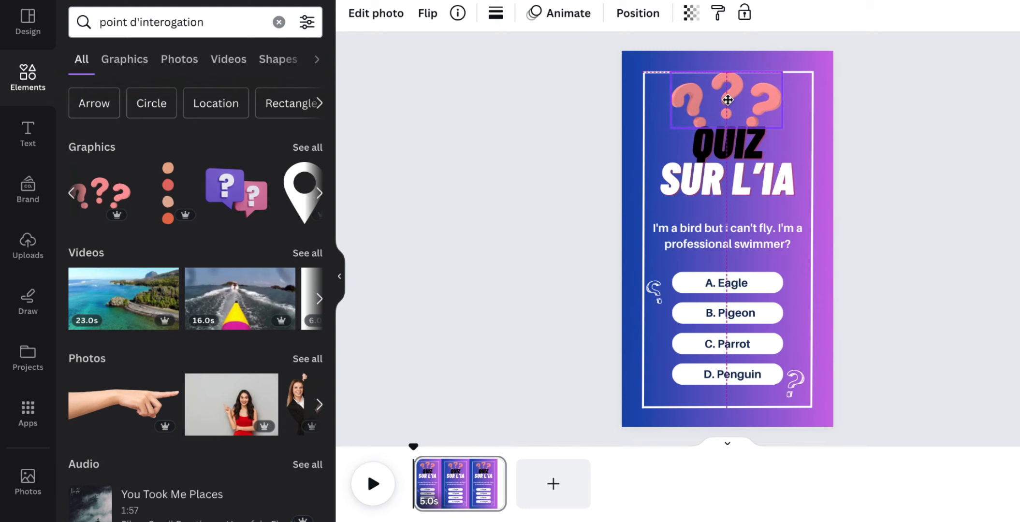
# Move the question text slightly up, closer to the quiz title
pyautogui.click(747, 213)
pyautogui.moveTo(713, 236); pyautogui.dragTo(712, 225)
pyautogui.click(821, 121)
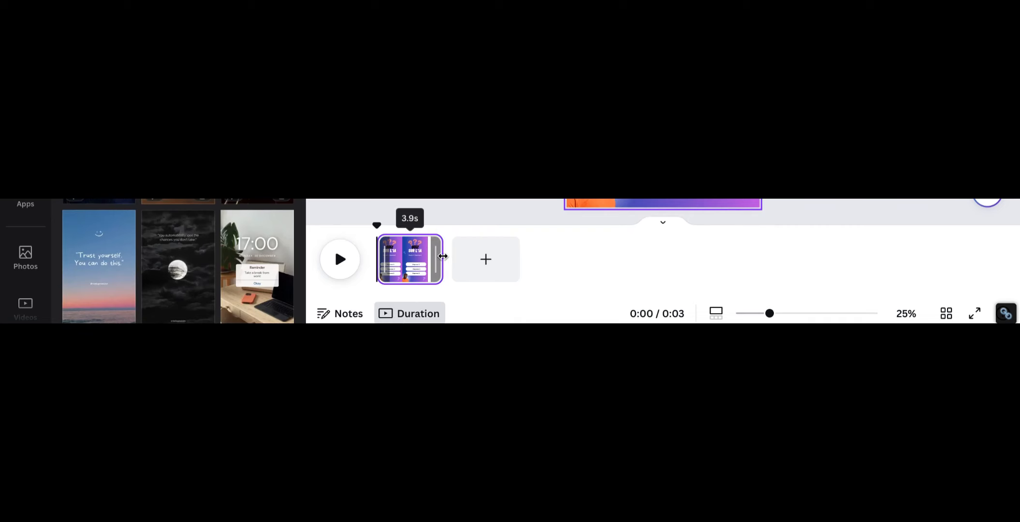
# Extend the page to 13 seconds and the question marks graphic's timing to about 10 seconds, with its timing bar hidden again
pyautogui.moveTo(443, 256); pyautogui.dragTo(600, 249)
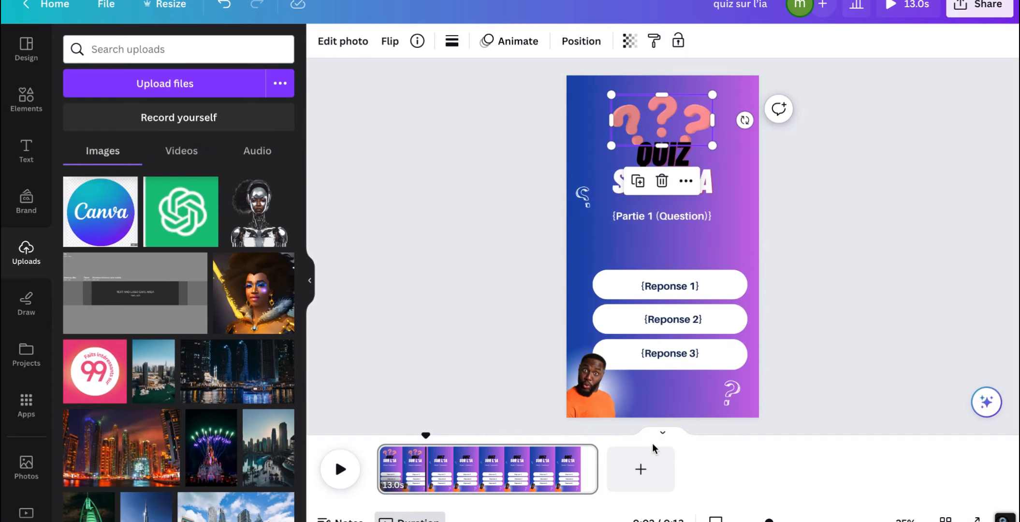
pyautogui.rightClick(656, 124)
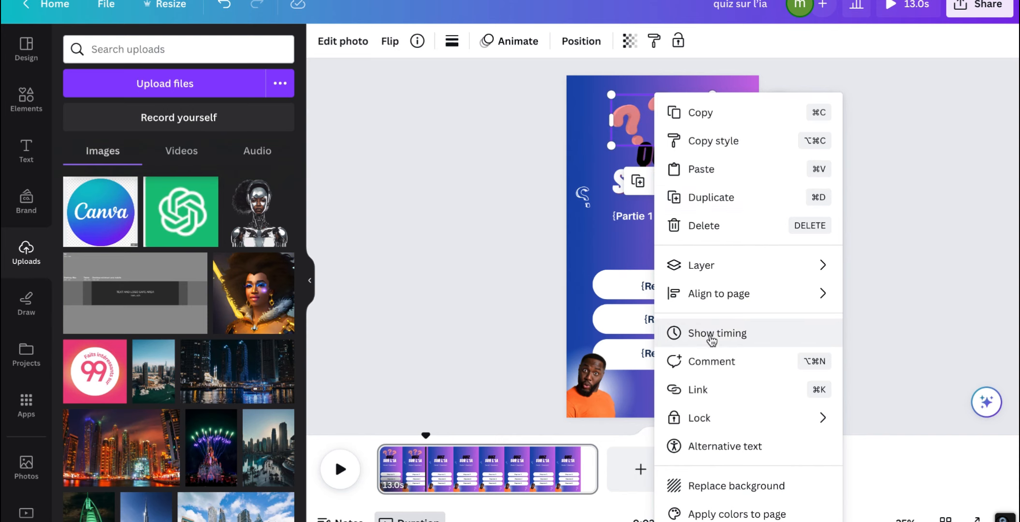
pyautogui.click(712, 339)
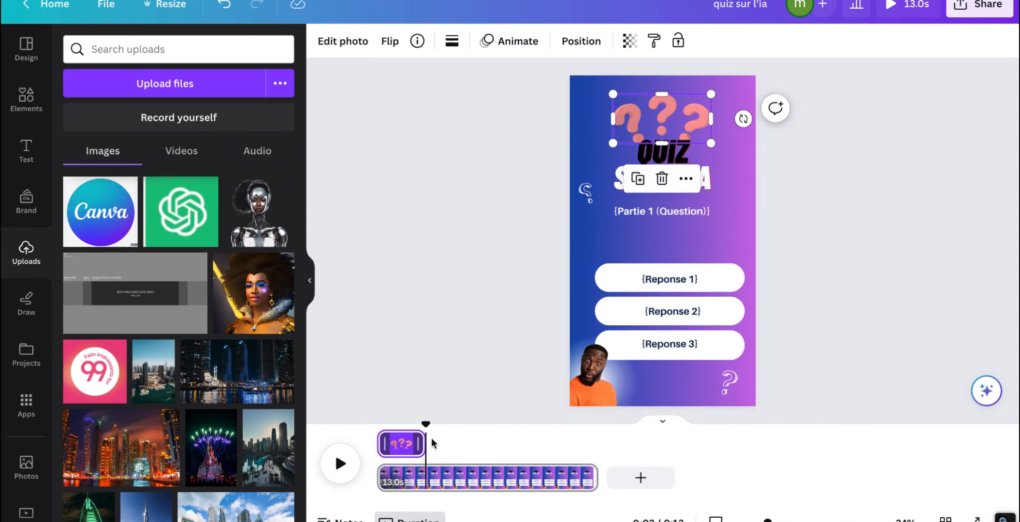
pyautogui.moveTo(424, 442); pyautogui.dragTo(545, 439)
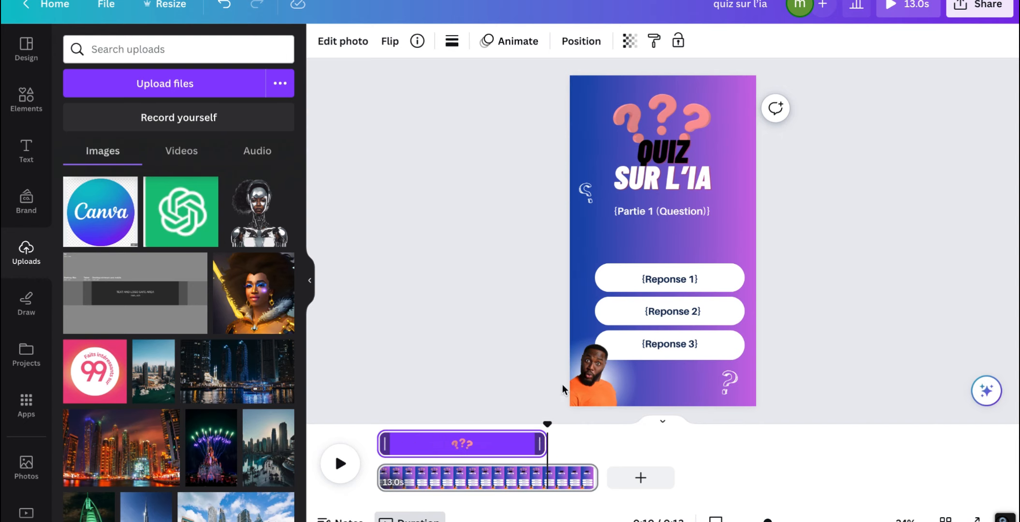
pyautogui.rightClick(662, 116)
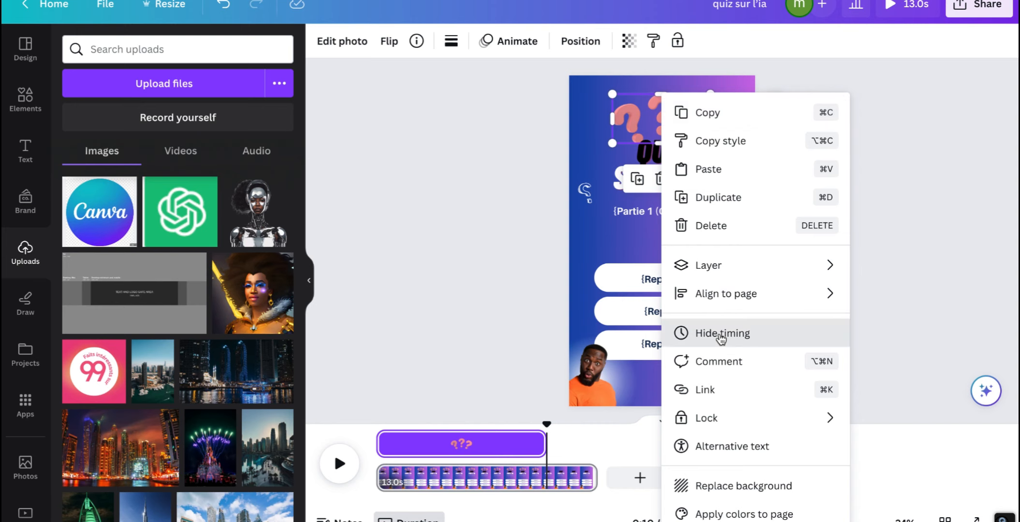
pyautogui.click(720, 335)
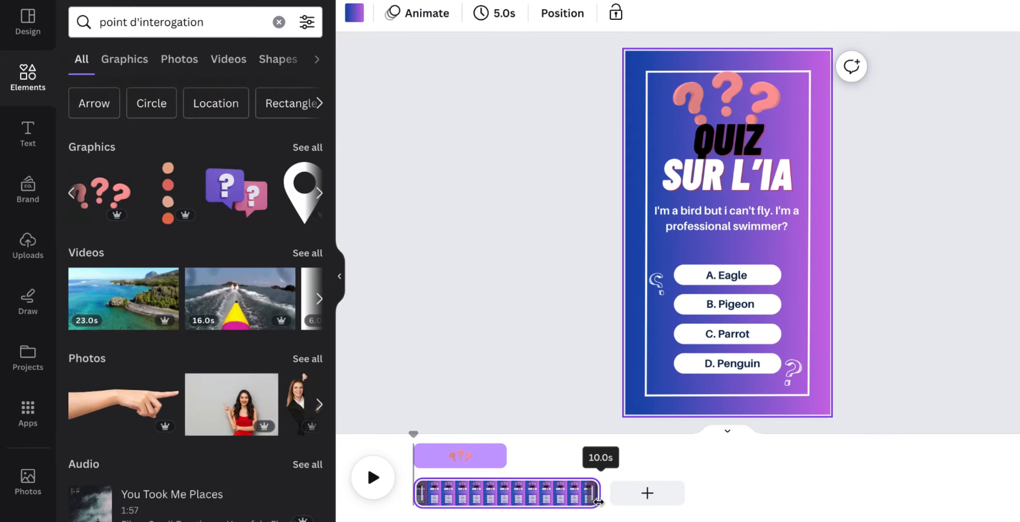
# On the page with the bird question, extend the question marks graphic's timing to 10 seconds and hide its timing bar
pyautogui.moveTo(506, 455); pyautogui.dragTo(601, 458)
pyautogui.rightClick(728, 72)
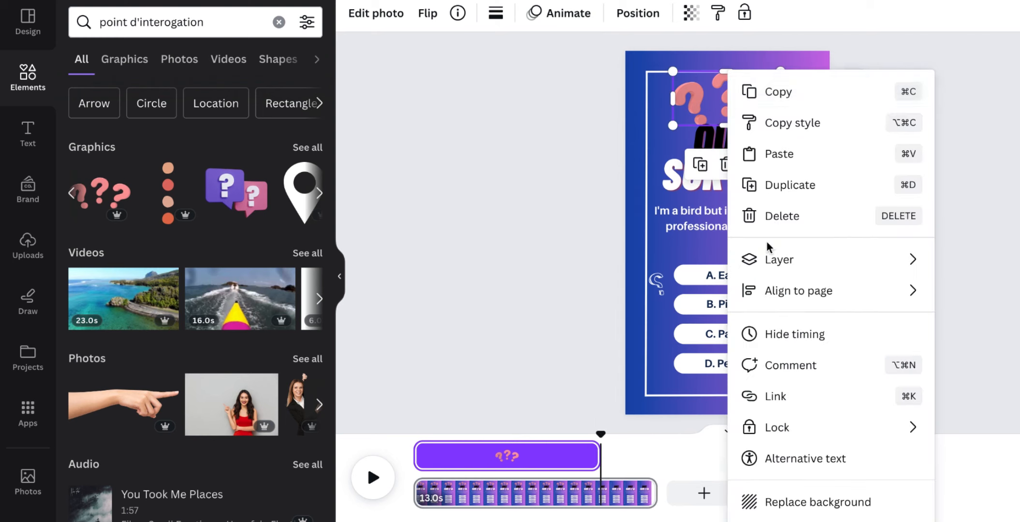
pyautogui.click(769, 333)
# End the timing of the quiz title and the bird question text at 10 seconds and hide their timing bars
pyautogui.rightClick(701, 138)
pyautogui.click(747, 402)
pyautogui.rightClick(720, 150)
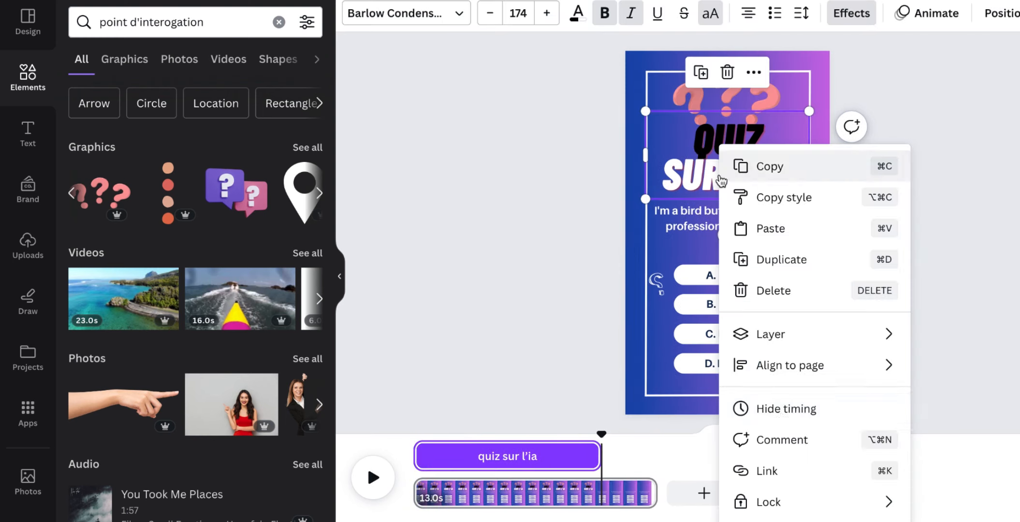
pyautogui.rightClick(679, 220)
pyautogui.click(749, 408)
pyautogui.rightClick(685, 222)
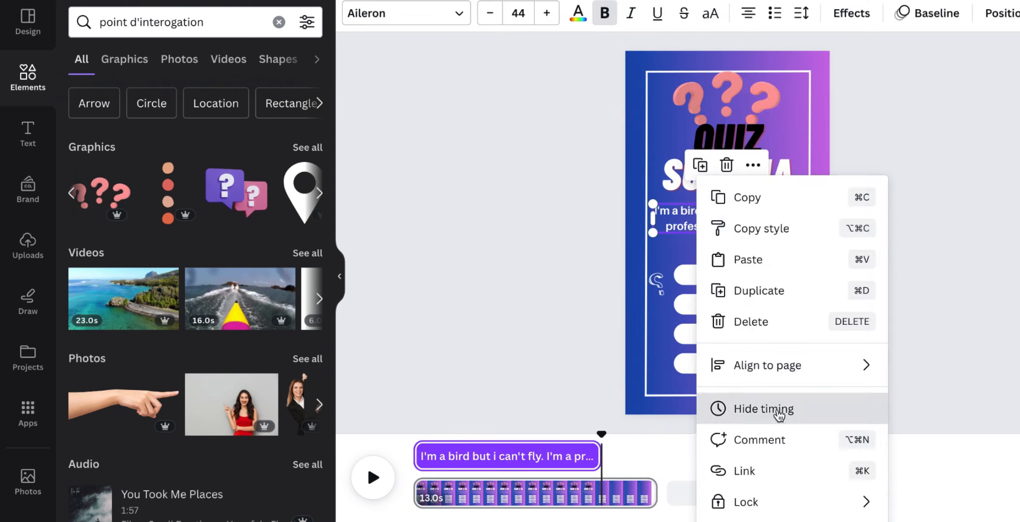
pyautogui.click(706, 408)
# Trim the timing of answer A's pill and label to the first 10 seconds, with their timing bars hidden
pyautogui.rightClick(681, 286)
pyautogui.click(711, 408)
pyautogui.moveTo(652, 456); pyautogui.dragTo(600, 456)
pyautogui.rightClick(682, 275)
pyautogui.click(710, 407)
pyautogui.rightClick(728, 283)
pyautogui.click(749, 407)
pyautogui.rightClick(720, 278)
pyautogui.click(745, 408)
# Trim the answer B and C pills to the first 10 seconds, and limit the "D. Penguin" label to the last 2.9 seconds
pyautogui.rightClick(685, 312)
pyautogui.click(716, 408)
pyautogui.rightClick(724, 305)
pyautogui.click(747, 407)
pyautogui.rightClick(684, 338)
pyautogui.click(716, 365)
pyautogui.click(692, 333)
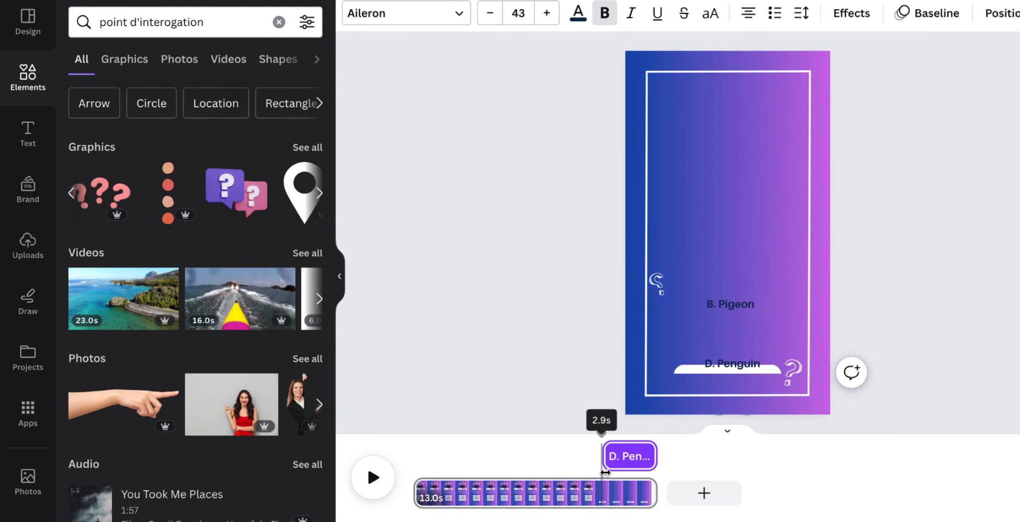
# End the timing of the "B. Pigeon" label at 10 seconds and hide its timing bar
pyautogui.rightClick(729, 300)
pyautogui.click(786, 406)
pyautogui.moveTo(654, 456); pyautogui.dragTo(460, 451)
pyautogui.click(779, 417)
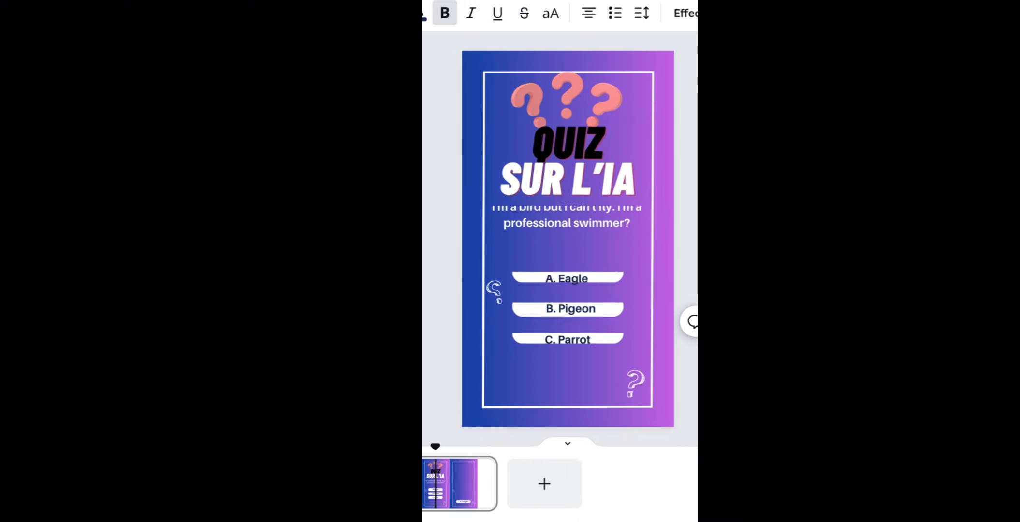
pyautogui.click(528, 376)
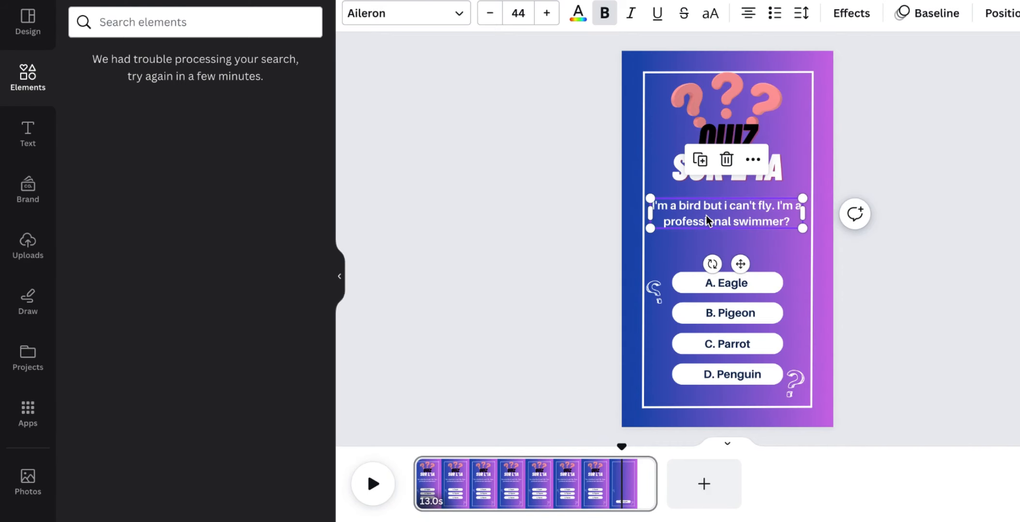
# Replace the bird question with "Qui est souvent considéré comme le père de l'Intelligence Artificielle ?"
pyautogui.write("Qui est souvent considéré comme le père de l'Intelligence Artificielle ?")
pyautogui.hotkey('ctrl', 'z')
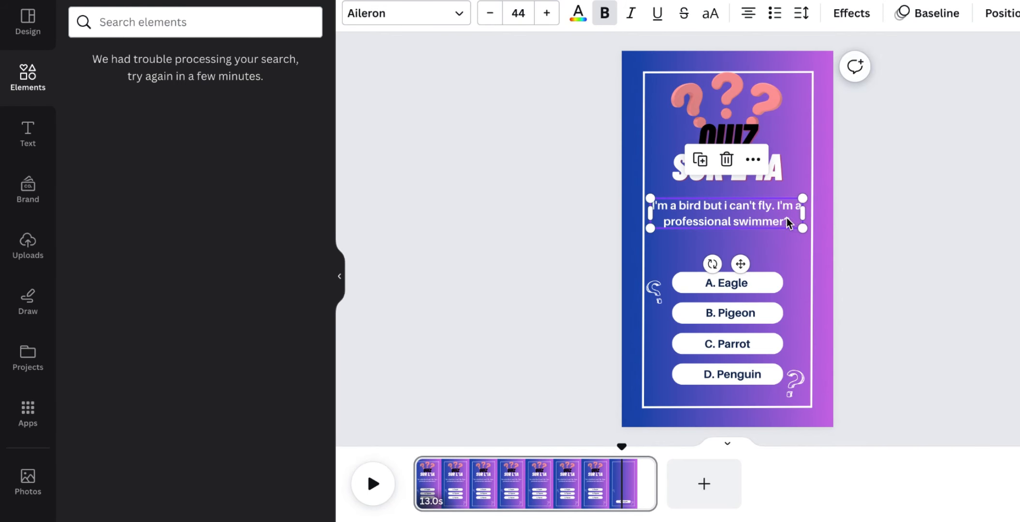
pyautogui.write("Qui est souvent considéré comme le père de l'Intelligence Artificielle ?")
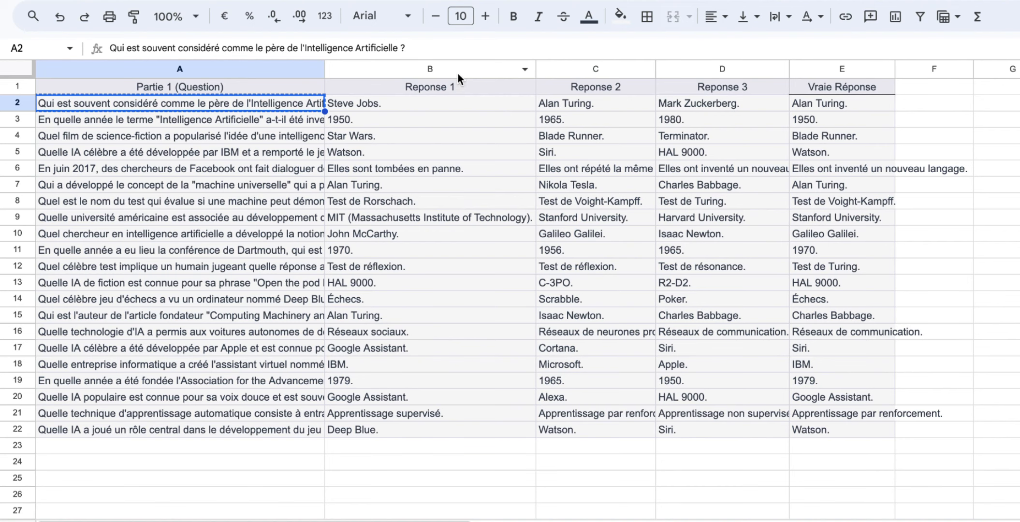
# Copy Reponse 1 and Reponse 2 of row 2 from the spreadsheet into the first two answers: "Steve Jobs." and "Alan Turing."
pyautogui.press('Right')
pyautogui.hotkey('ctrl', 'c')
pyautogui.click(724, 282)
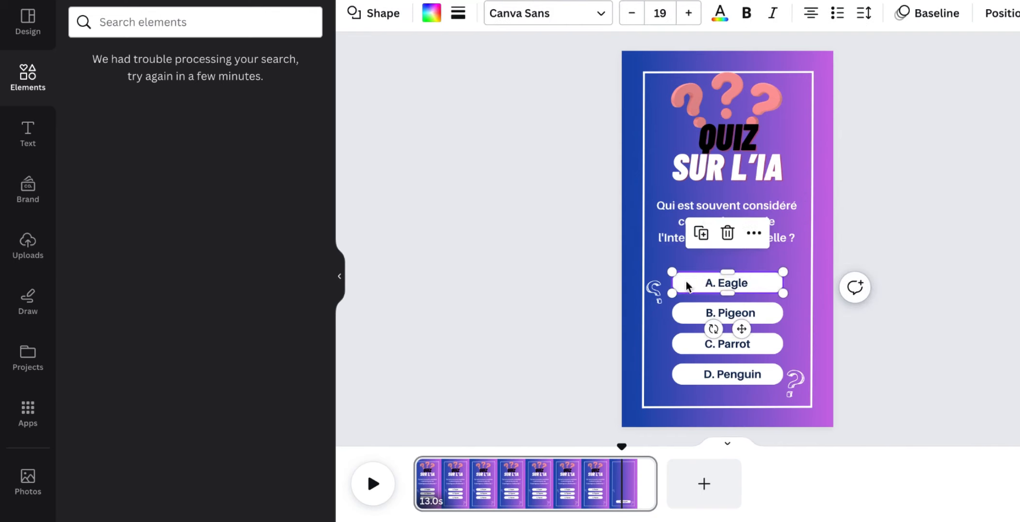
pyautogui.hotkey('ctrl', 'v')
pyautogui.click(599, 104)
pyautogui.hotkey('ctrl', 'c')
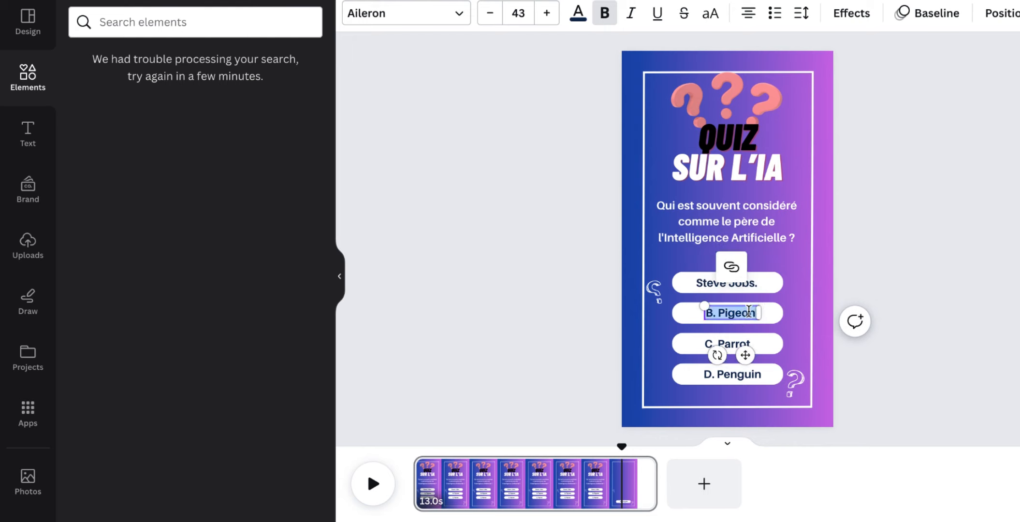
pyautogui.hotkey('ctrl', 'v')
# Copy Reponse 3, "Mark Zuckerberg.", into the third answer and Vraie Réponse, "Alan Turing.", into the fourth
pyautogui.press('Right')
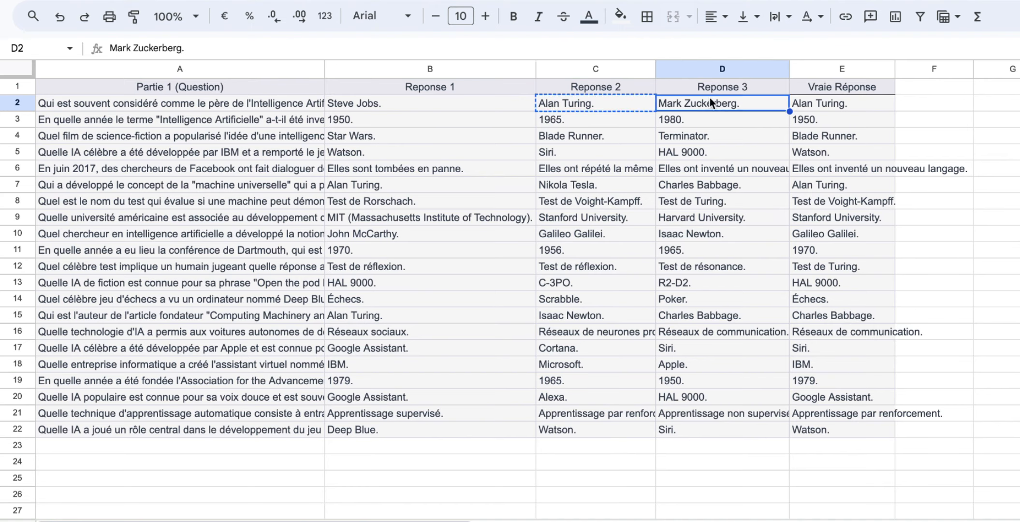
pyautogui.hotkey('ctrl', 'c')
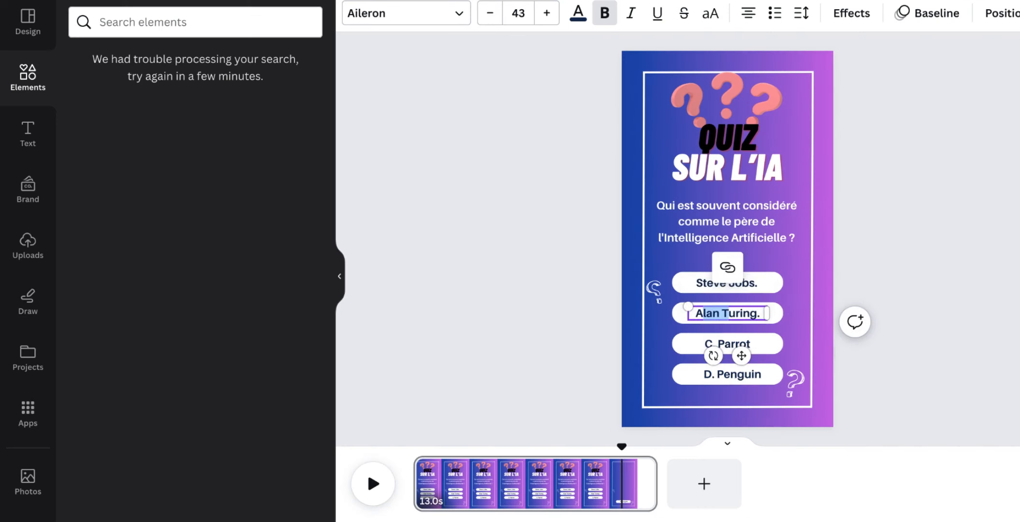
pyautogui.click(763, 337)
pyautogui.hotkey('ctrl', 'v')
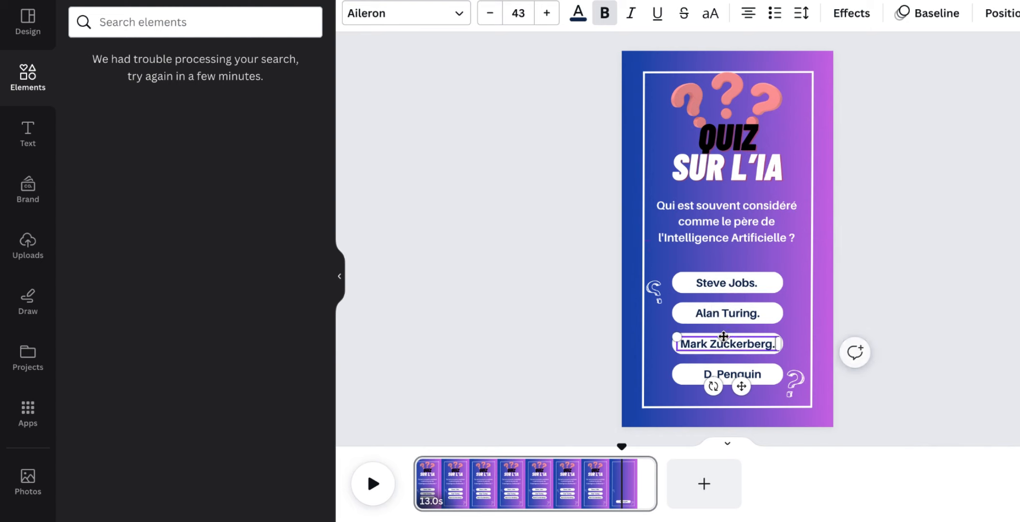
pyautogui.press('Right')
pyautogui.hotkey('ctrl', 'c')
pyautogui.click(733, 374)
pyautogui.hotkey('ctrl', 'v')
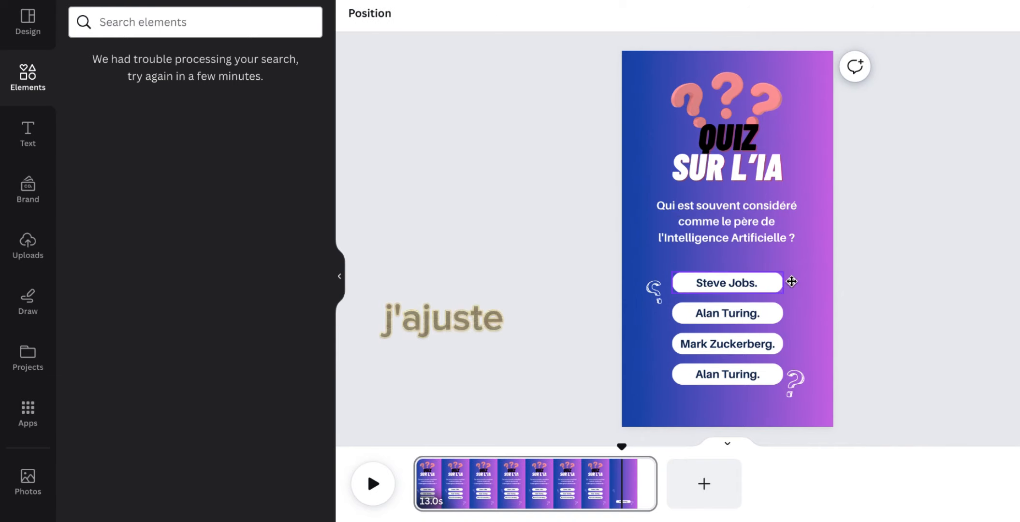
# Enlarge the first two answer pills and move the upper outlined question mark up beside the quiz title
pyautogui.moveTo(783, 272); pyautogui.dragTo(821, 264)
pyautogui.click(774, 314)
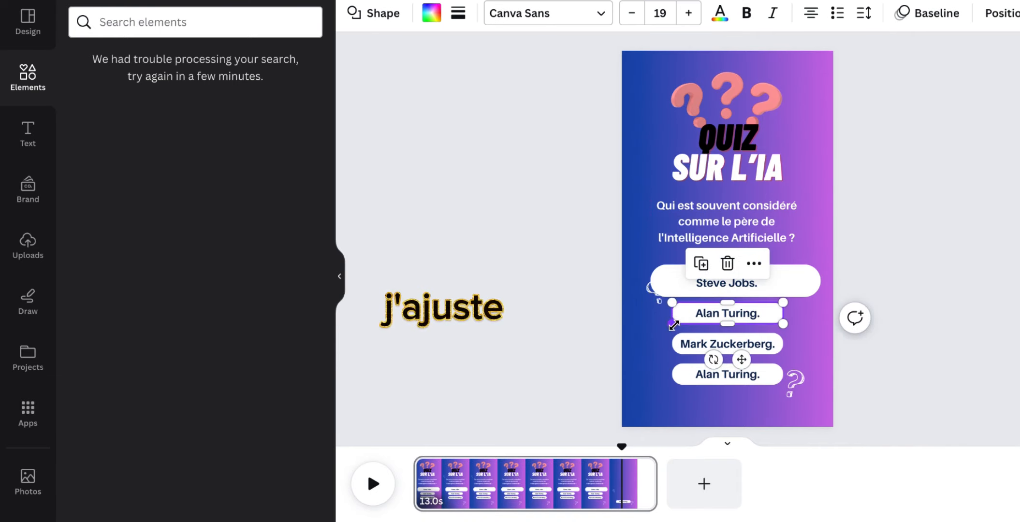
pyautogui.moveTo(784, 324); pyautogui.dragTo(821, 335)
pyautogui.moveTo(654, 292); pyautogui.dragTo(639, 185)
# Move the fourth answer's pill and label down to the page's lower edge and enlarge the third answer pill to match the others
pyautogui.click(755, 344)
pyautogui.moveTo(774, 375); pyautogui.dragTo(769, 417)
pyautogui.moveTo(728, 374); pyautogui.dragTo(718, 420)
pyautogui.moveTo(774, 350); pyautogui.dragTo(785, 359)
pyautogui.moveTo(684, 363); pyautogui.dragTo(650, 374)
pyautogui.moveTo(795, 362); pyautogui.dragTo(821, 374)
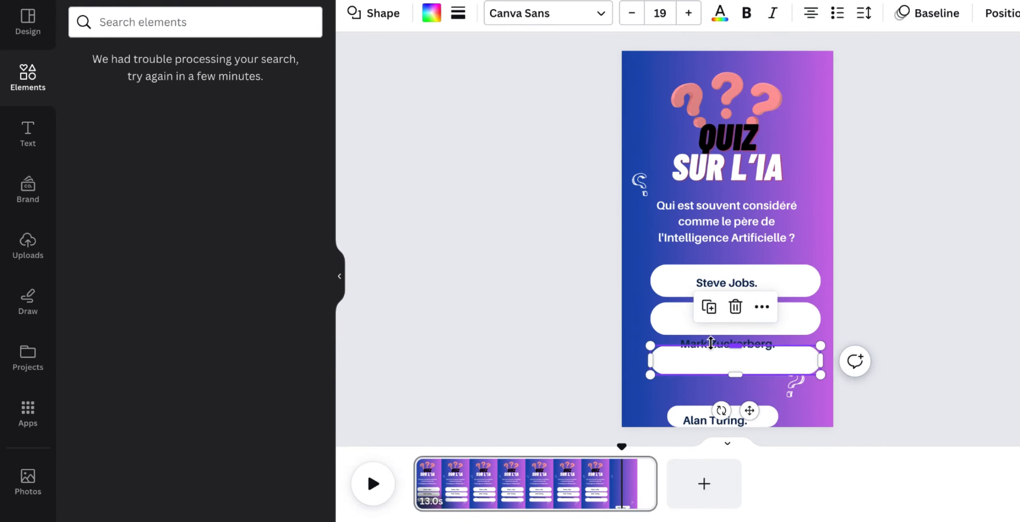
# Centre the "Mark Zuckerberg.", "Steve Jobs." and "Alan Turing." labels in their enlarged pills
pyautogui.moveTo(710, 342); pyautogui.dragTo(713, 362)
pyautogui.moveTo(727, 283); pyautogui.dragTo(736, 282)
pyautogui.moveTo(727, 315); pyautogui.dragTo(739, 319)
pyautogui.click(710, 389)
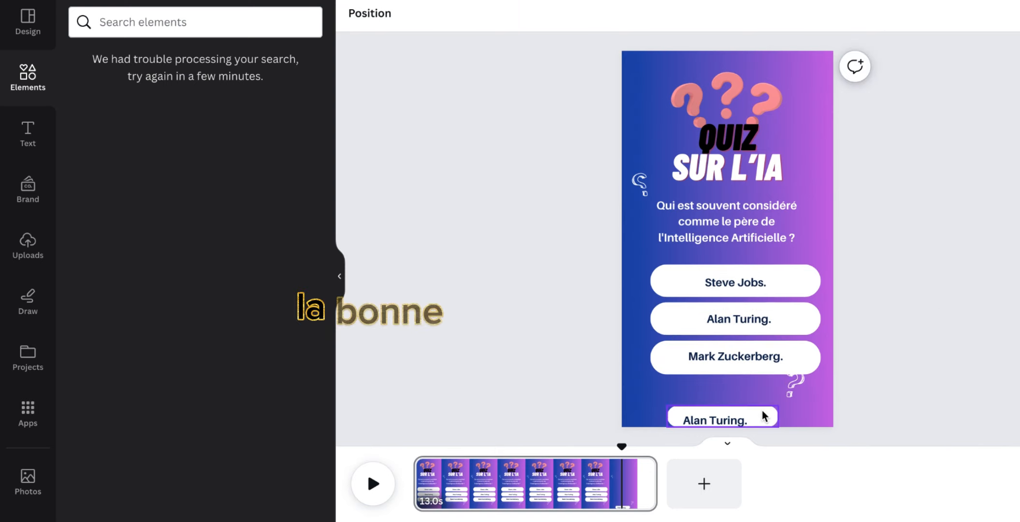
# Move the correct answer's pill and label over the question text with the pill enlarged, and shift the lower outlined question mark down
pyautogui.moveTo(767, 417); pyautogui.dragTo(812, 211)
pyautogui.moveTo(676, 234); pyautogui.dragTo(651, 243)
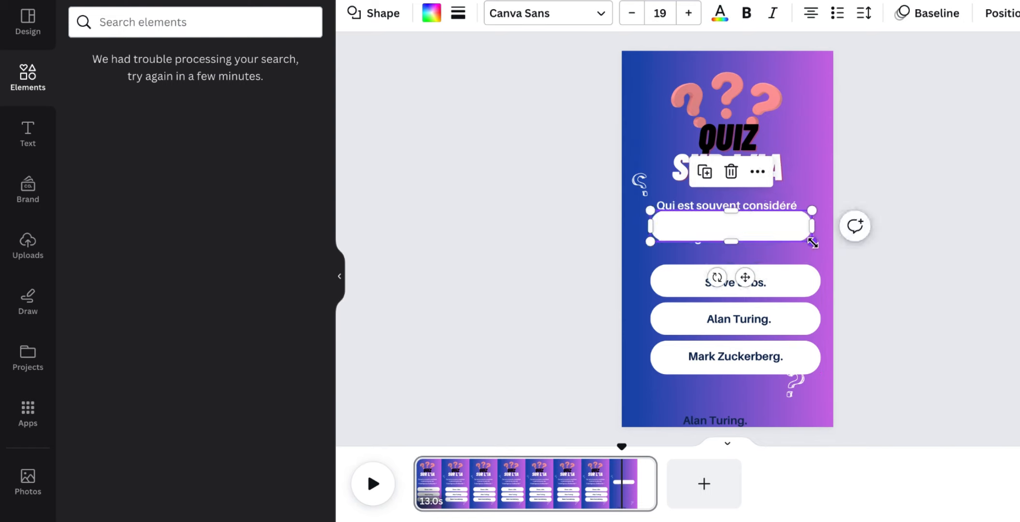
pyautogui.moveTo(723, 421); pyautogui.dragTo(739, 226)
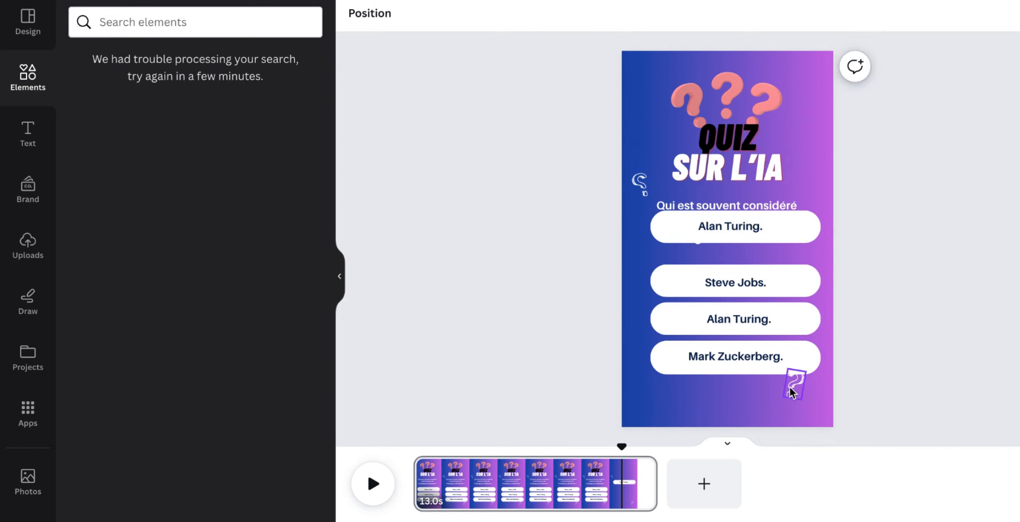
pyautogui.moveTo(795, 387); pyautogui.dragTo(802, 400)
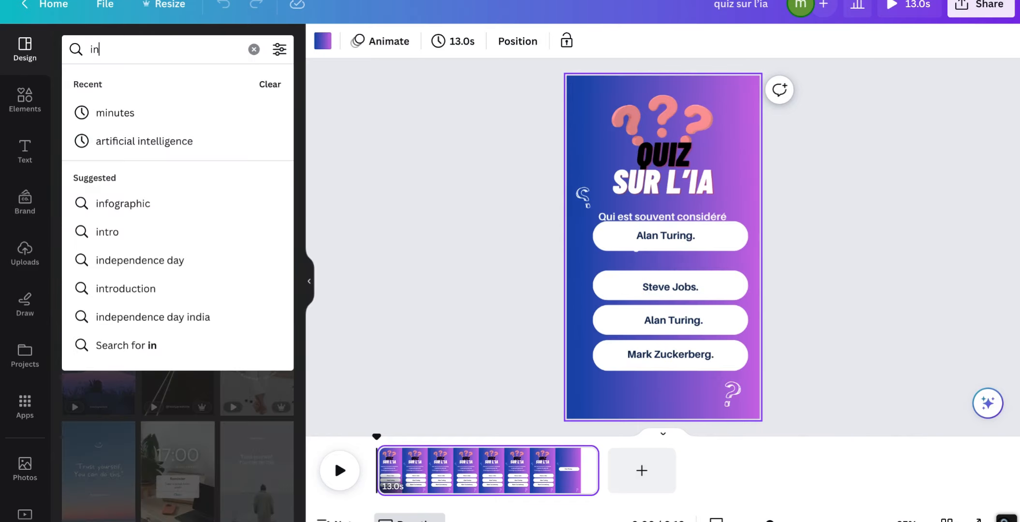
# Place the recently used round gradient glow in the lower-left corner of the page
pyautogui.write('terogation')
pyautogui.click(280, 129)
pyautogui.scroll(-1, 260, 231)
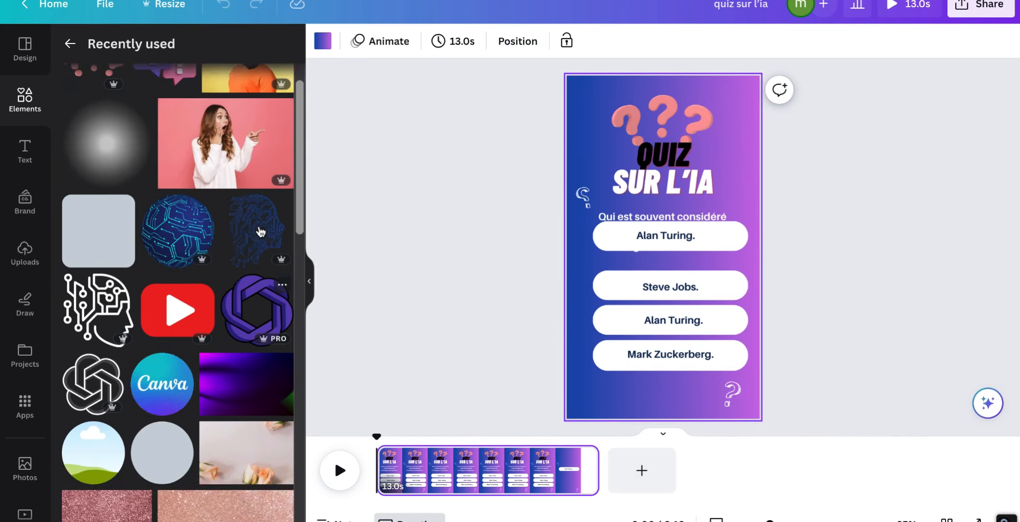
pyautogui.moveTo(100, 148); pyautogui.dragTo(607, 368)
pyautogui.moveTo(644, 331); pyautogui.dragTo(661, 314)
pyautogui.click(248, 107)
pyautogui.press('super+z')
# Recolour the lower-left glow white and end its timing at 10 seconds
pyautogui.click(488, 41)
pyautogui.click(234, 127)
pyautogui.moveTo(597, 441); pyautogui.dragTo(548, 441)
pyautogui.rightClick(632, 352)
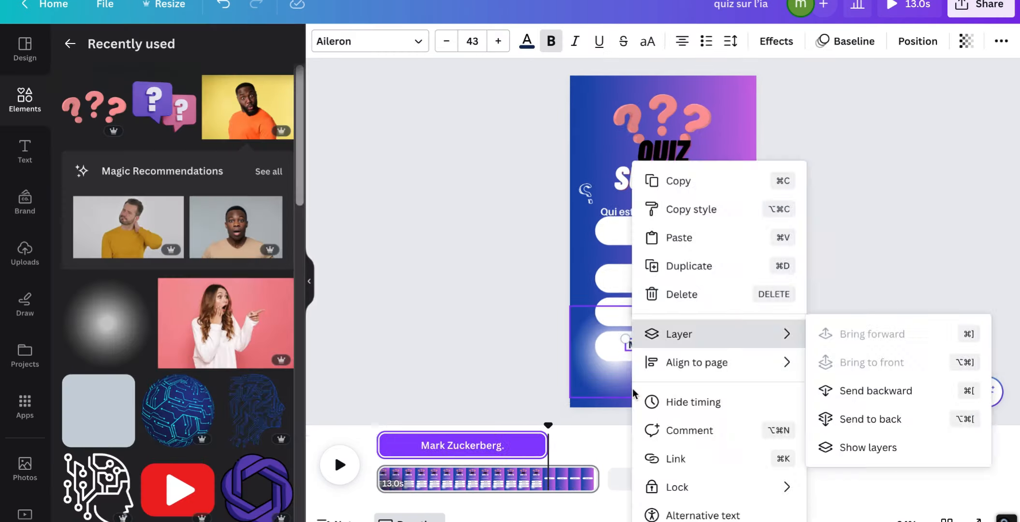
# Add the photo of the man in the orange sweater, remove its background and flip it horizontally
pyautogui.click(248, 108)
pyautogui.click(343, 41)
pyautogui.click(103, 151)
pyautogui.click(390, 42)
pyautogui.click(425, 78)
# Fit the man's cutout into the lower-left corner over the glow and preview the page briefly
pyautogui.moveTo(664, 245); pyautogui.dragTo(612, 373)
pyautogui.moveTo(568, 396); pyautogui.dragTo(540, 397)
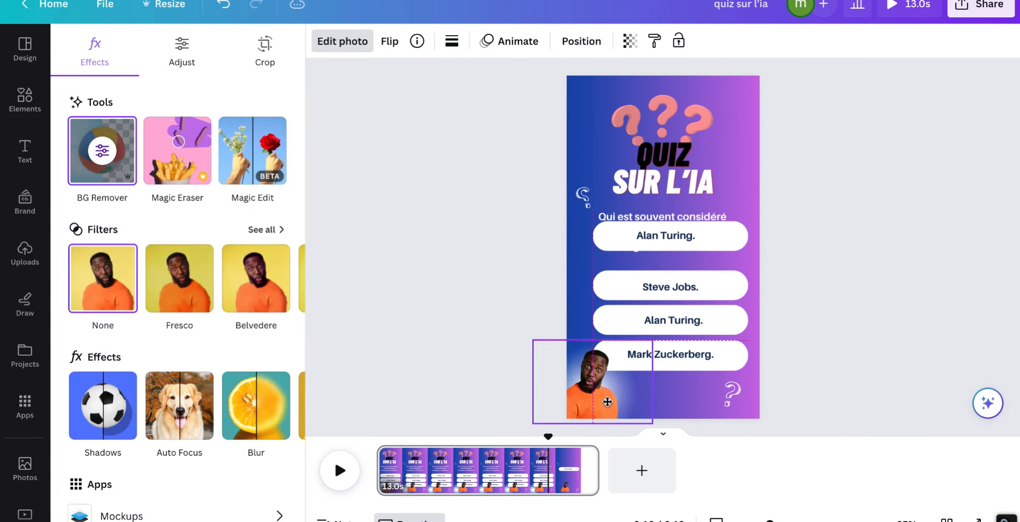
pyautogui.click(340, 471)
pyautogui.click(341, 471)
# Add a second round glow at the page's right side, start its timing at 10 seconds and recolour it white
pyautogui.click(24, 99)
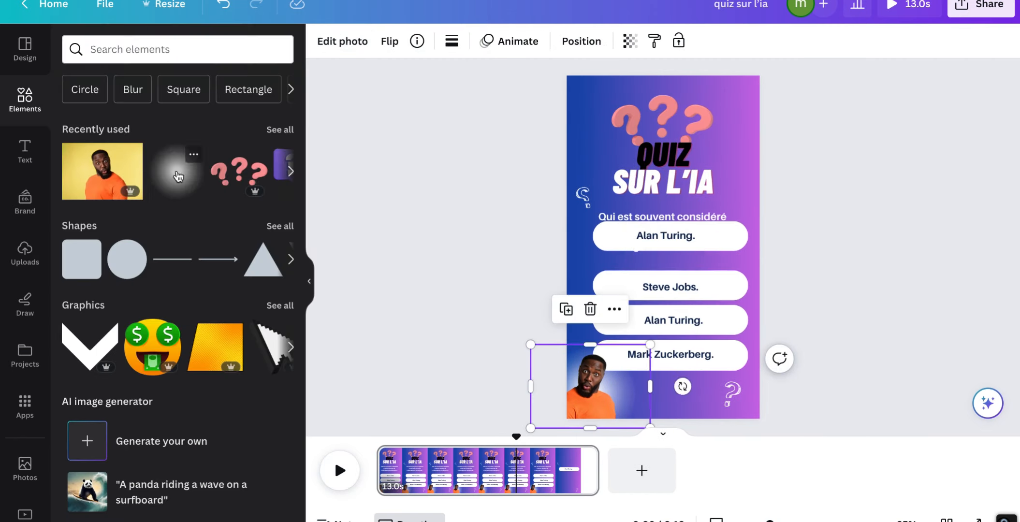
pyautogui.moveTo(177, 171); pyautogui.dragTo(711, 304)
pyautogui.rightClick(713, 304)
pyautogui.click(772, 404)
pyautogui.moveTo(380, 444); pyautogui.dragTo(545, 444)
pyautogui.click(488, 41)
pyautogui.click(234, 127)
# Add the photo of the surprised pointing woman, remove its background and flip it horizontally
pyautogui.click(24, 99)
pyautogui.click(274, 114)
pyautogui.click(246, 226)
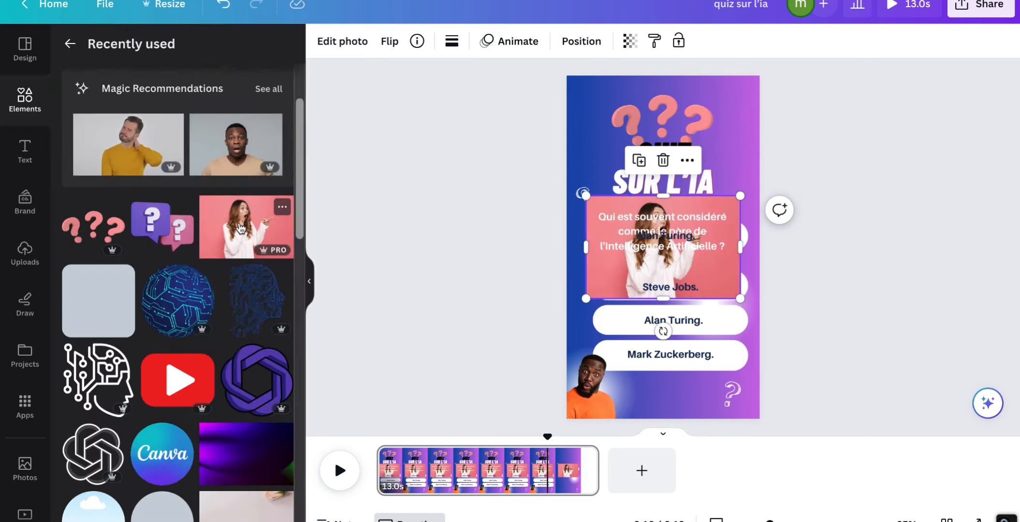
pyautogui.click(342, 41)
pyautogui.click(102, 151)
pyautogui.click(390, 42)
pyautogui.click(430, 77)
# Move the woman's cutout aside, resize the second glow to about 720 × 720 and raise it slightly
pyautogui.moveTo(665, 247); pyautogui.dragTo(715, 365)
pyautogui.moveTo(706, 329); pyautogui.dragTo(611, 151)
pyautogui.click(696, 323)
pyautogui.moveTo(605, 414); pyautogui.dragTo(631, 387)
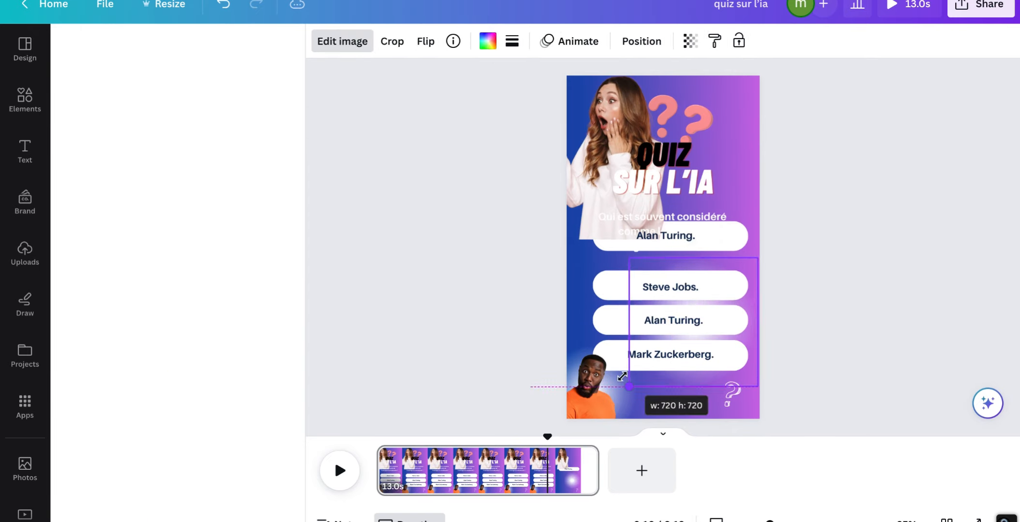
pyautogui.moveTo(696, 323); pyautogui.dragTo(696, 283)
# Place the woman's cutout over the second glow in the page's lower-right corner and adjust its size
pyautogui.moveTo(615, 143); pyautogui.dragTo(702, 327)
pyautogui.moveTo(821, 248); pyautogui.dragTo(836, 237)
pyautogui.moveTo(701, 309); pyautogui.dragTo(736, 305)
pyautogui.moveTo(588, 309)
pyautogui.mouseDown()
pyautogui.moveTo(663, 318)
pyautogui.moveTo(591, 318)
pyautogui.mouseUp()
# Start the woman cutout's timing at 10 seconds, hide its timing bar and play the page to check the answer reveal
pyautogui.rightClick(702, 310)
pyautogui.click(760, 405)
pyautogui.moveTo(380, 445); pyautogui.dragTo(559, 446)
pyautogui.click(670, 346)
pyautogui.click(770, 397)
pyautogui.click(70, 44)
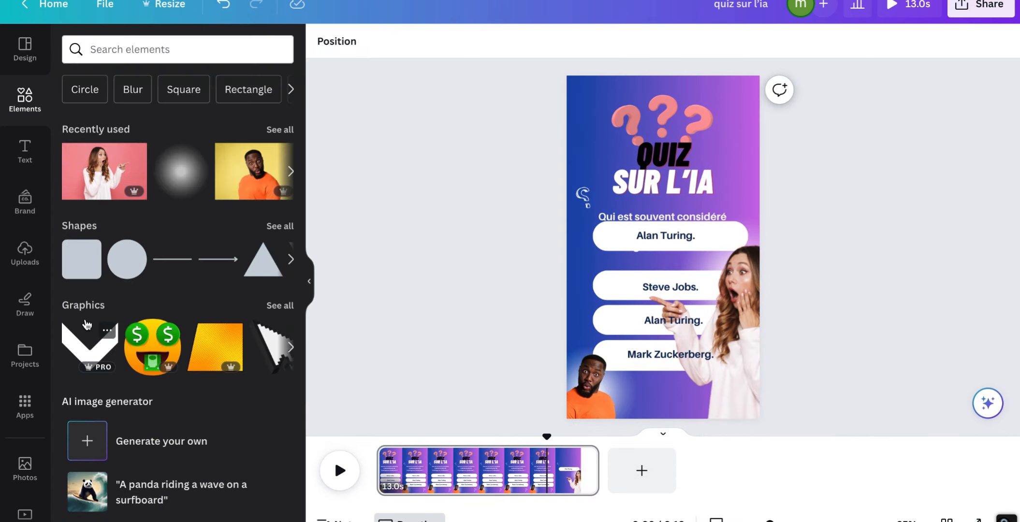
pyautogui.click(340, 471)
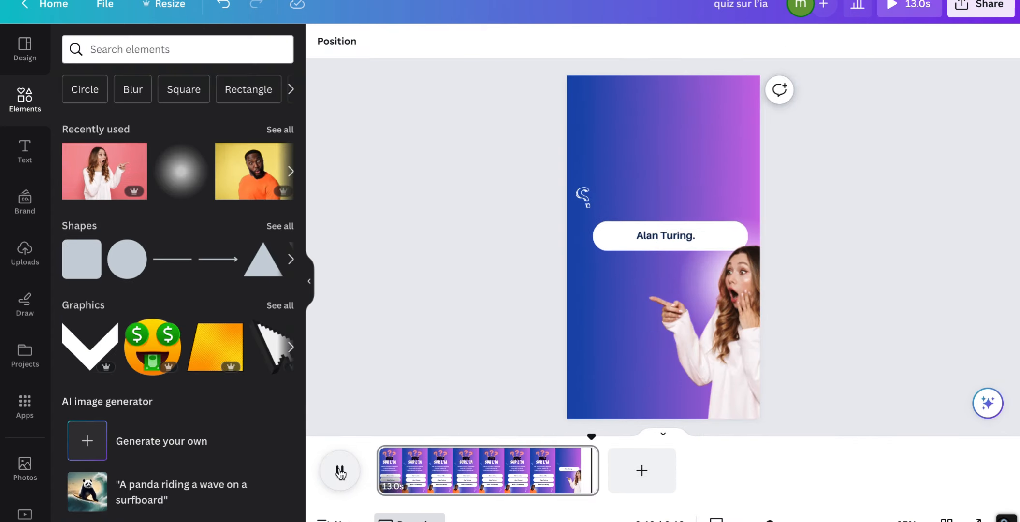
pyautogui.click(340, 472)
# Add the "FREE DELIVERY" text combination in the answer segment of the page and move it over the quiz title
pyautogui.moveTo(407, 437); pyautogui.dragTo(569, 437)
pyautogui.click(25, 152)
pyautogui.click(116, 354)
pyautogui.moveTo(663, 247); pyautogui.dragTo(661, 157)
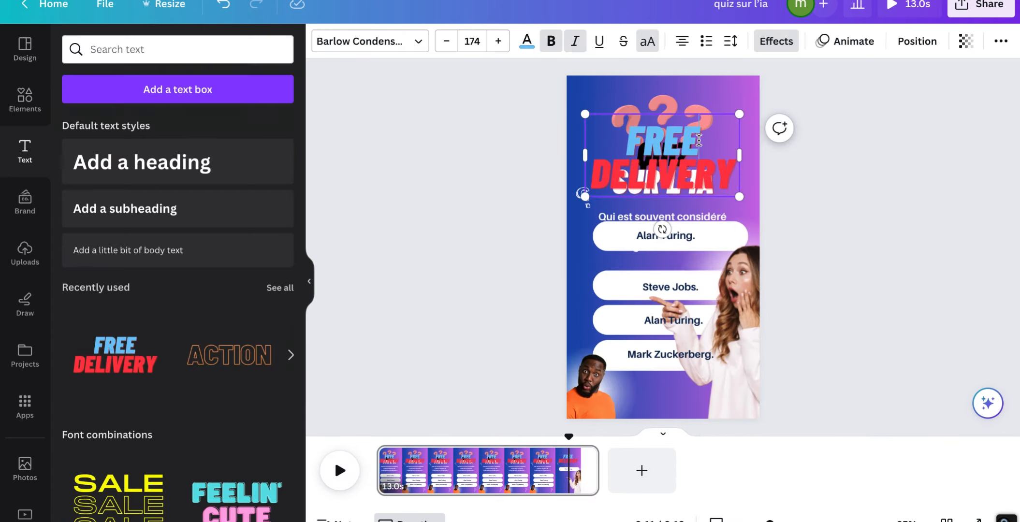
# Replace the text combination's wording with "LA RÉPONSE EST" and shift it slightly upward
pyautogui.tripleClick(663, 141)
pyautogui.write('LA RÉPONSE')
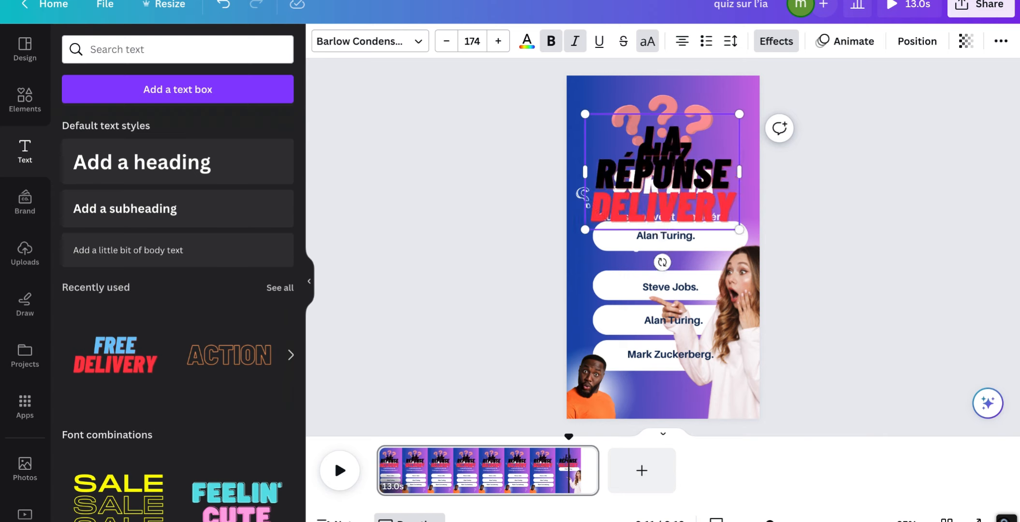
pyautogui.moveTo(661, 170); pyautogui.dragTo(660, 151)
pyautogui.tripleClick(661, 183)
pyautogui.write('EST')
pyautogui.tripleClick(661, 184)
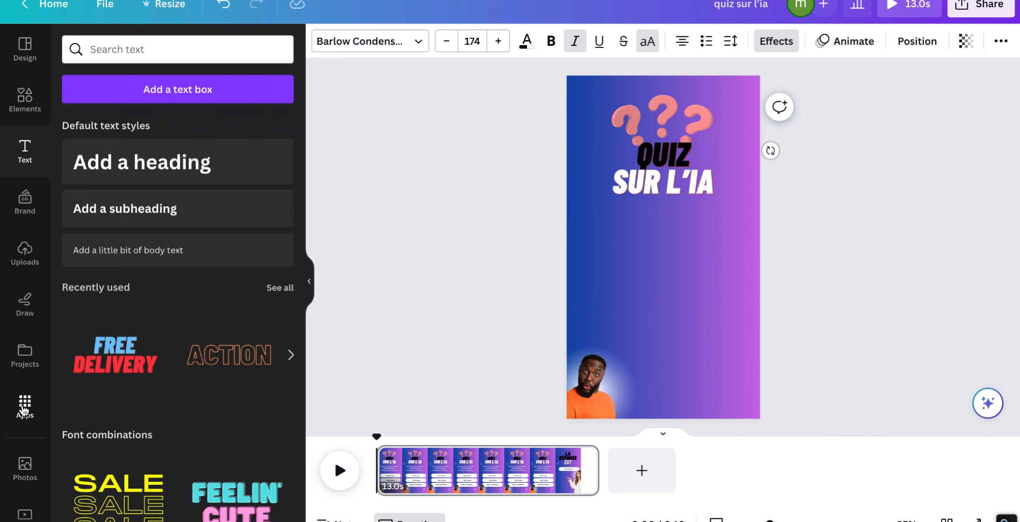
# Find the Bulk create app by searching the apps for "BULK", and clear the sample data from its manual-entry table
pyautogui.click(25, 406)
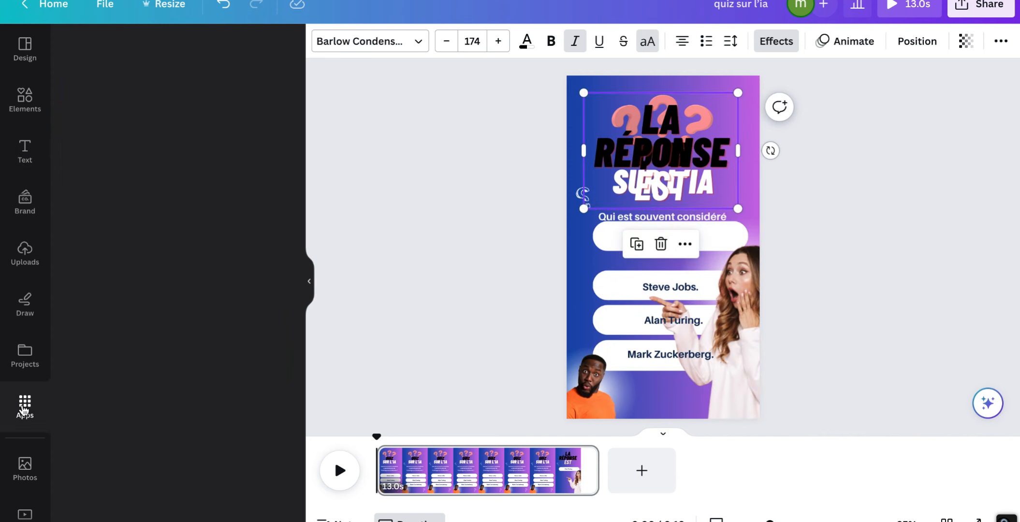
pyautogui.write('BULK')
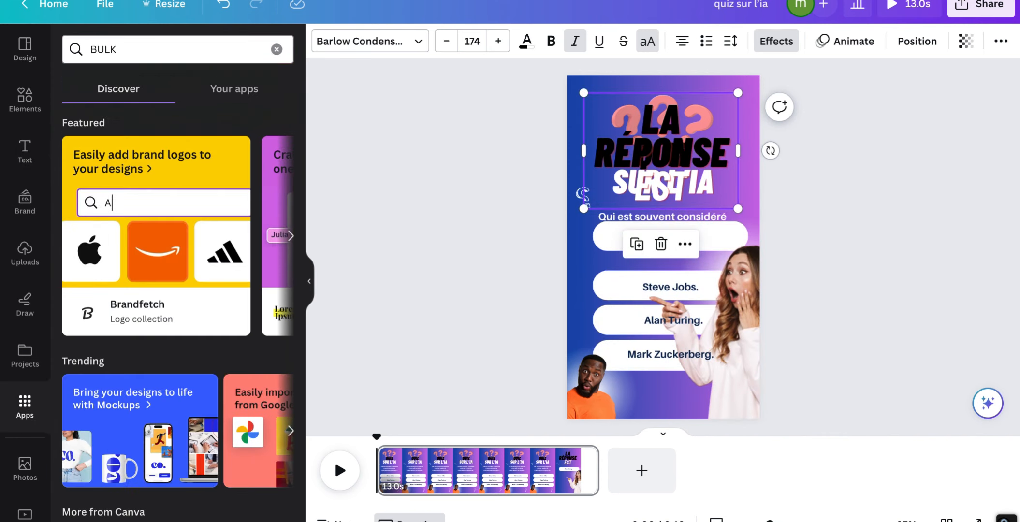
pyautogui.press('Return')
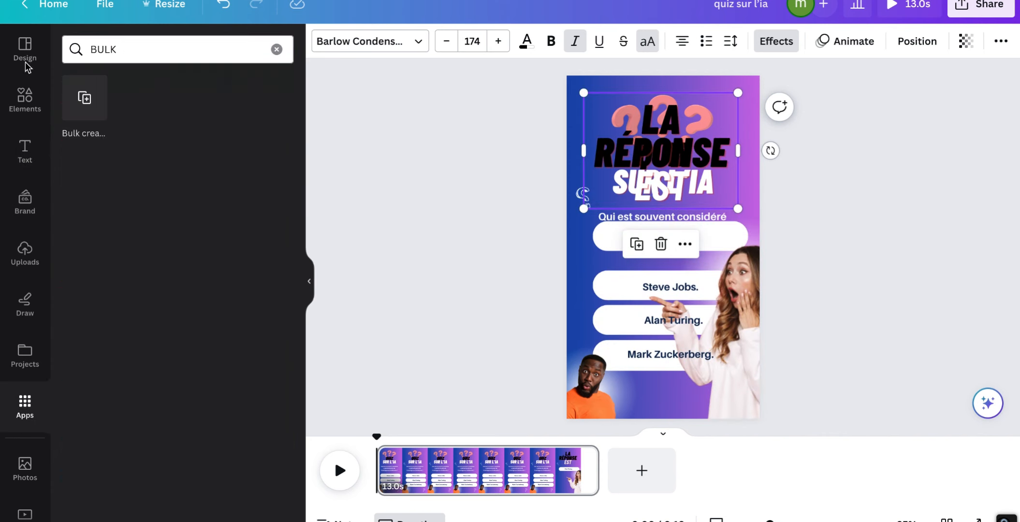
pyautogui.click(88, 100)
pyautogui.click(182, 360)
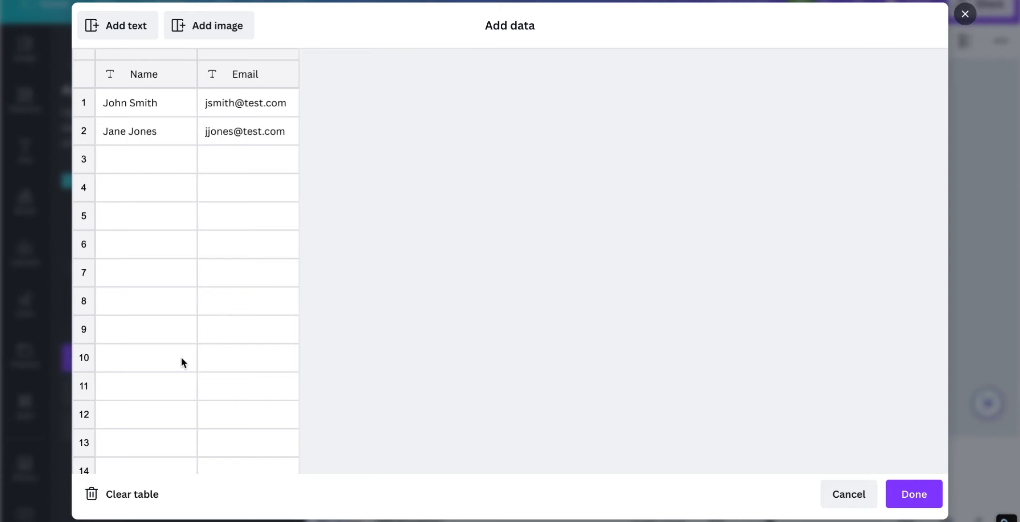
pyautogui.click(125, 497)
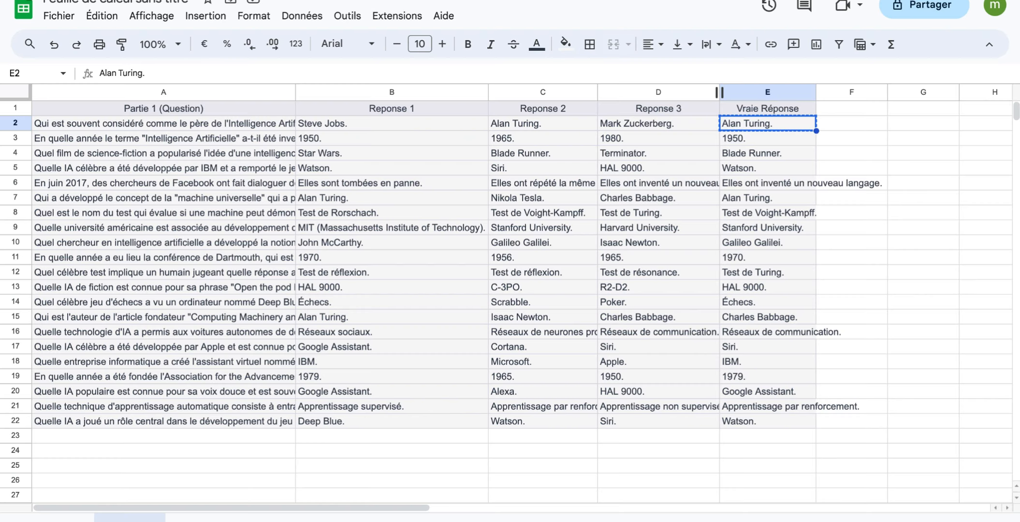
# Copy the entire quiz table from the Google Sheet into the Bulk create data table and confirm the data in Canva
pyautogui.click(21, 92)
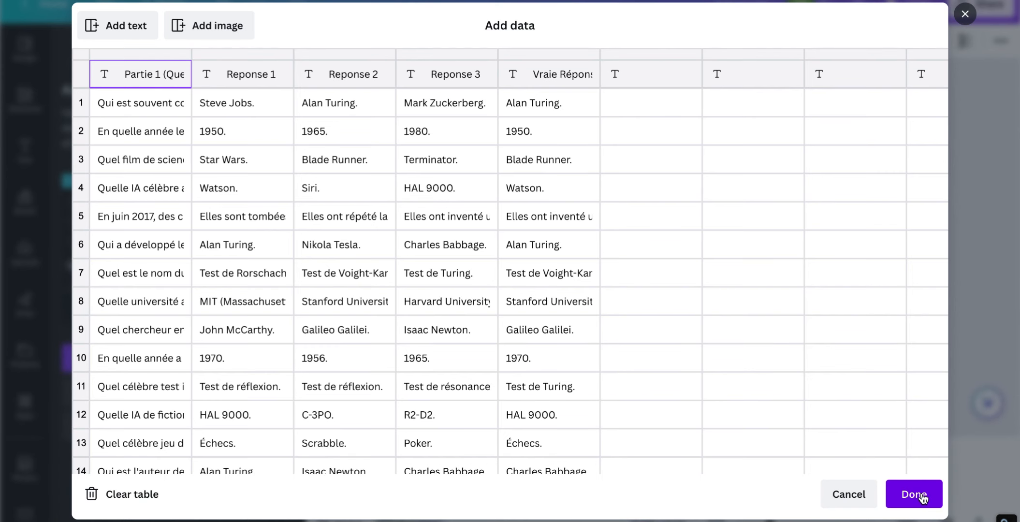
pyautogui.click(914, 494)
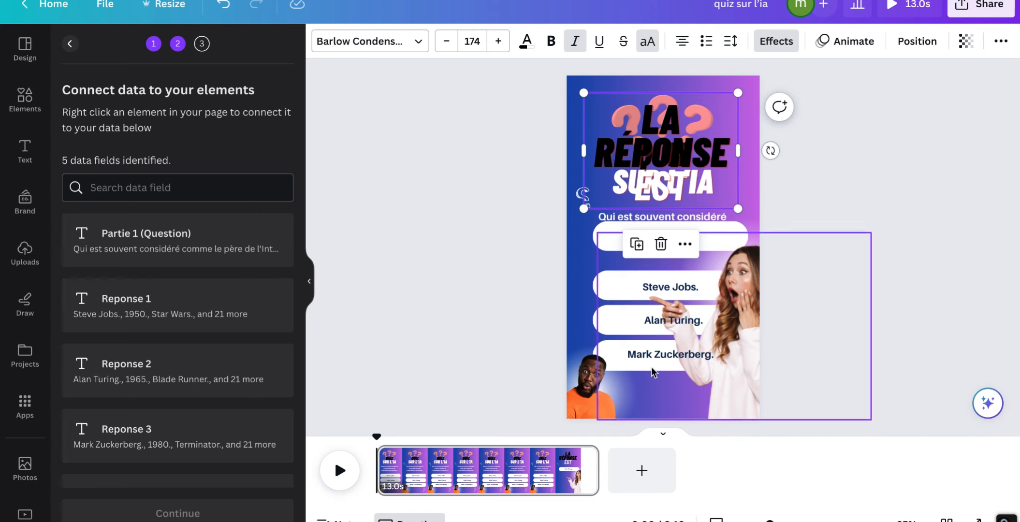
pyautogui.scroll(-1, 212, 356)
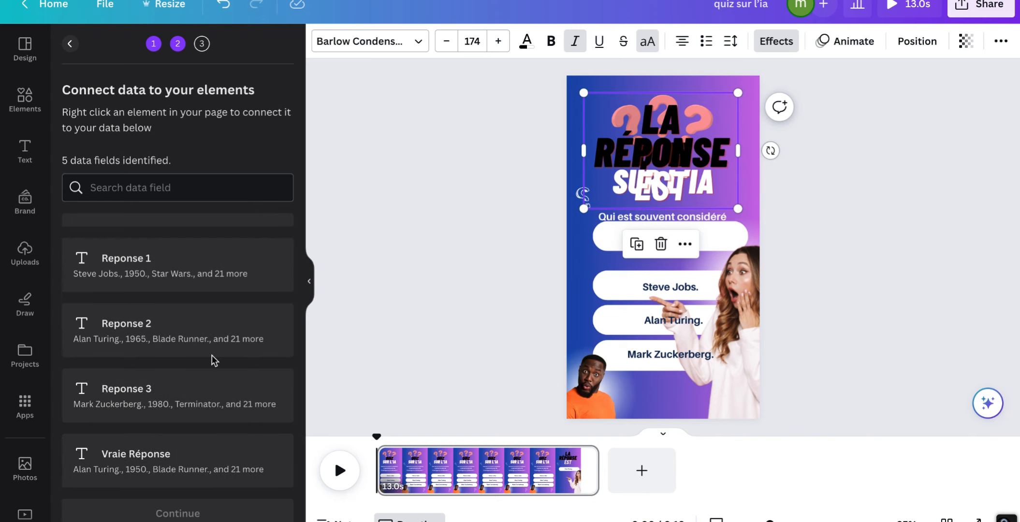
pyautogui.scroll(1, 212, 356)
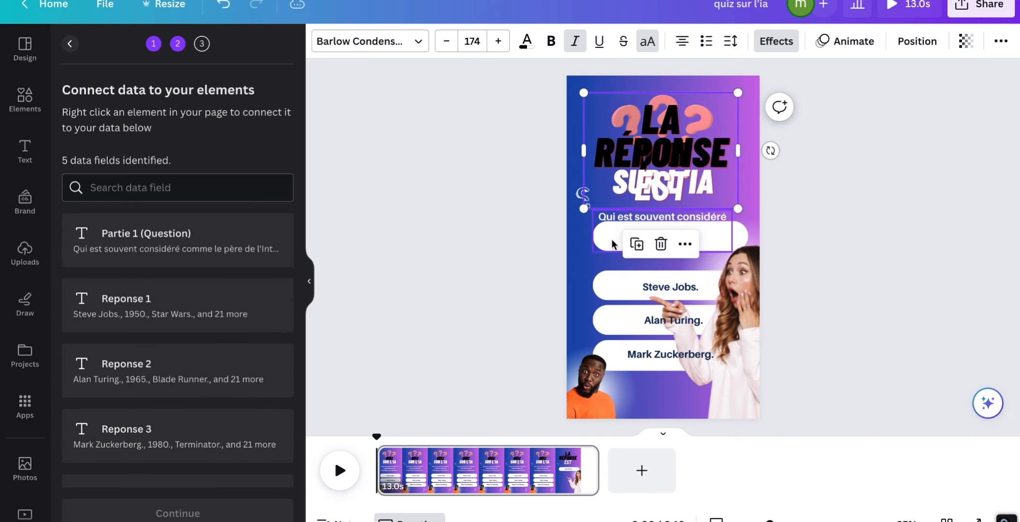
# Connect the question text on the page to the data field "Partie 1 (Question)"
pyautogui.rightClick(636, 221)
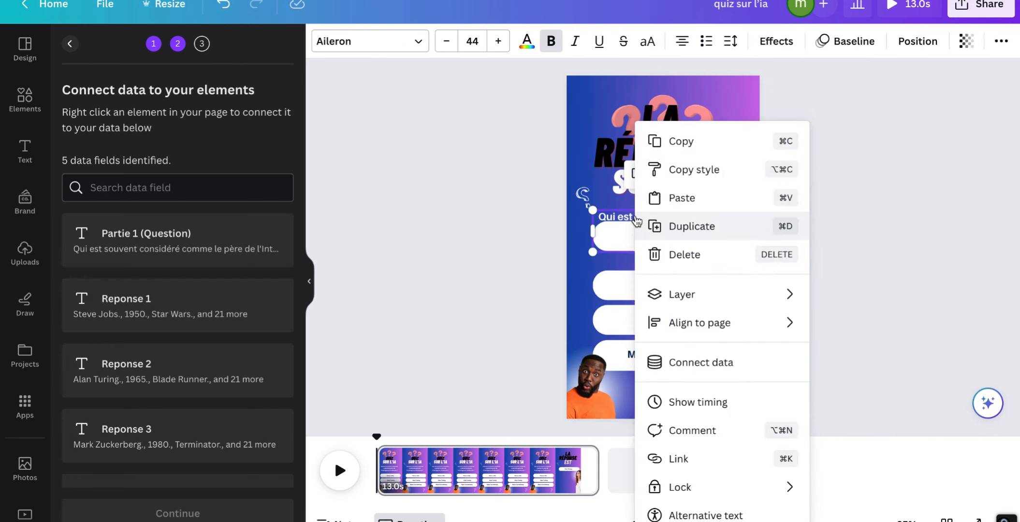
pyautogui.click(697, 364)
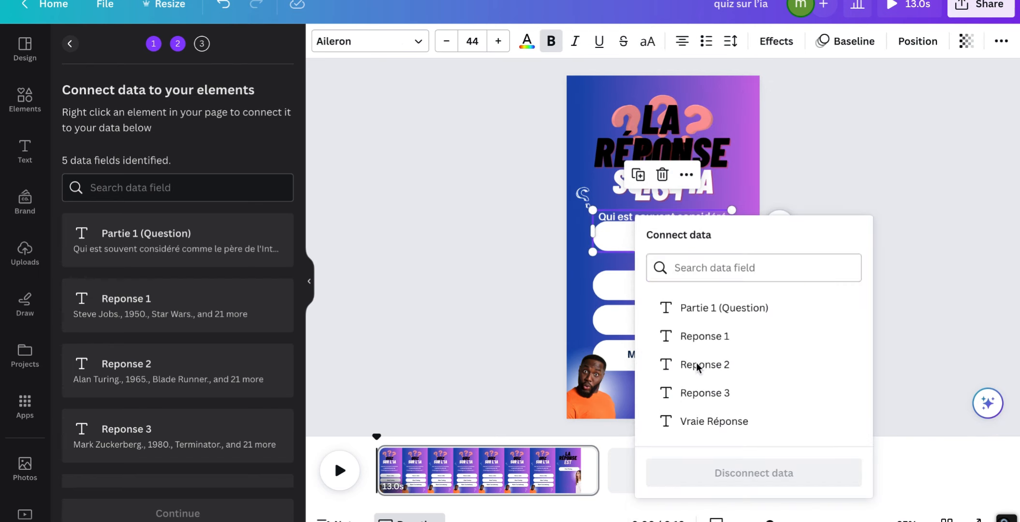
pyautogui.click(696, 309)
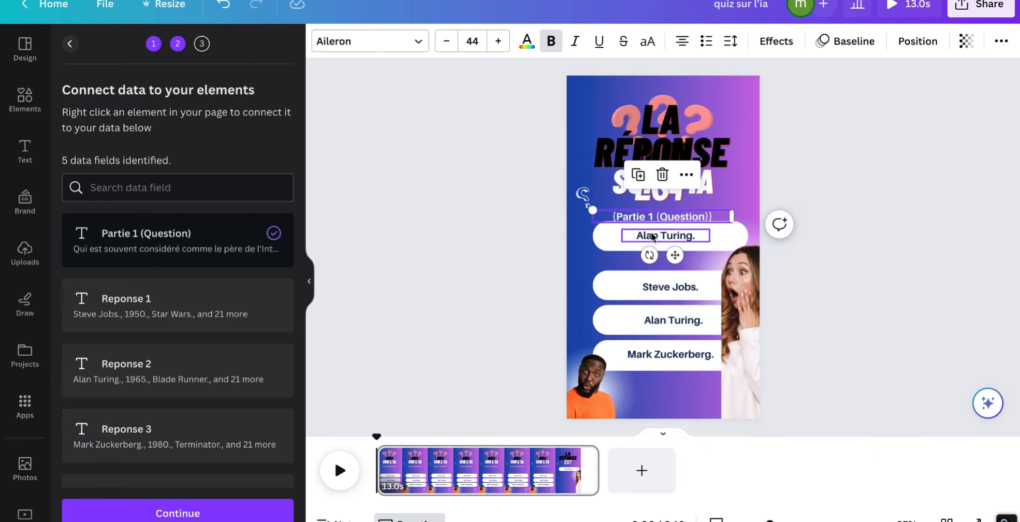
# Connect the three answer-choice texts, from upper to lower, to the data fields "Reponse 1", "Reponse 2" and "Reponse 3"
pyautogui.rightClick(662, 287)
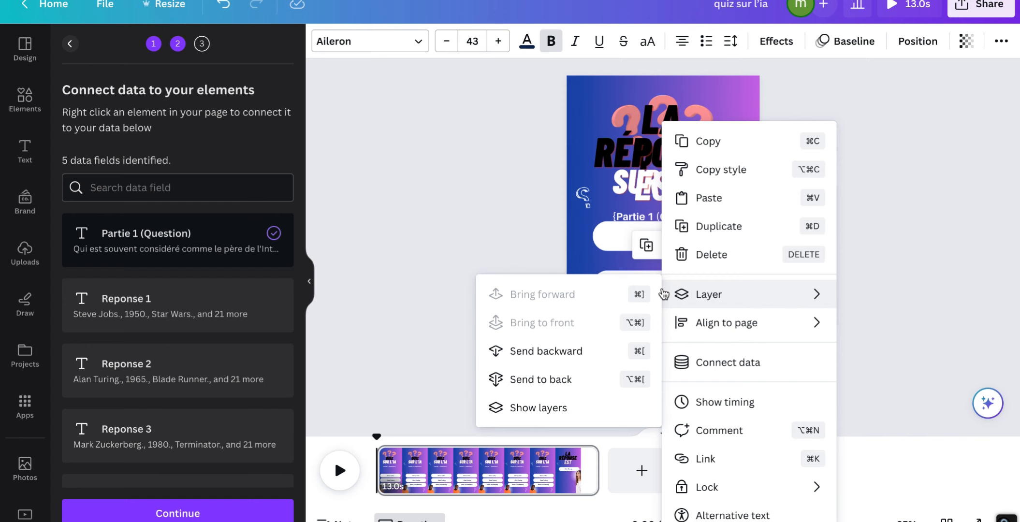
pyautogui.click(719, 364)
pyautogui.click(728, 371)
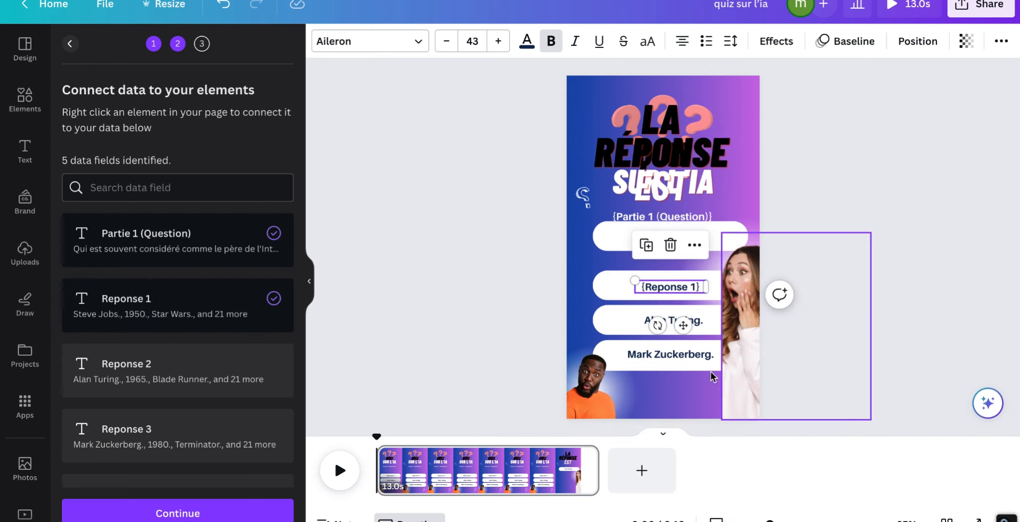
pyautogui.rightClick(645, 321)
pyautogui.moveTo(670, 338)
pyautogui.click(687, 361)
pyautogui.click(720, 399)
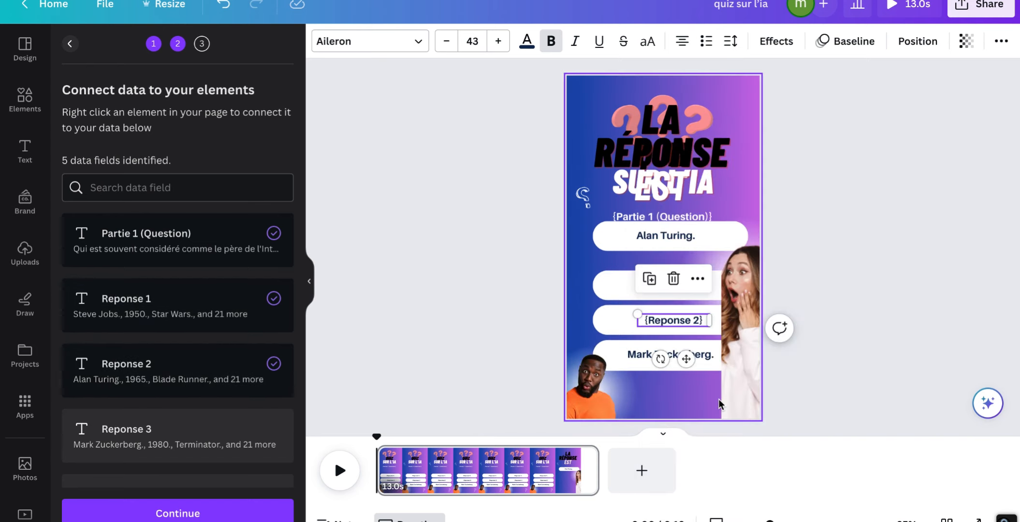
pyautogui.rightClick(631, 358)
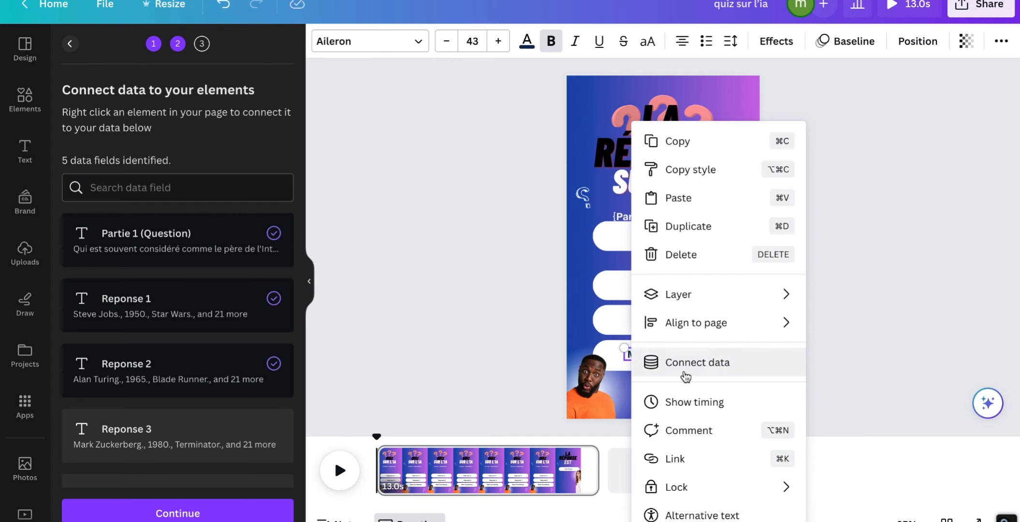
pyautogui.click(657, 369)
pyautogui.click(697, 430)
# Connect the revealed-answer text just below the question to the data field "Vraie Réponse"
pyautogui.rightClick(669, 237)
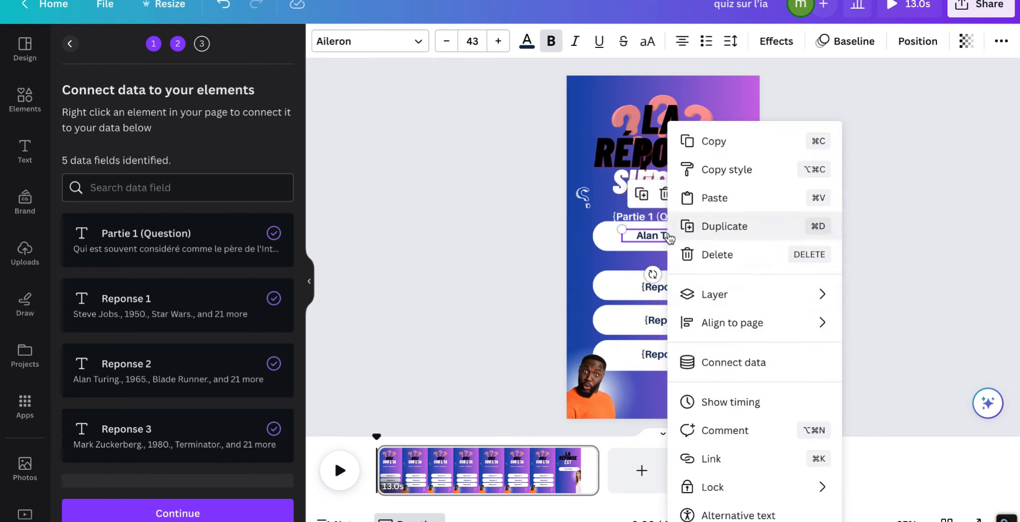
pyautogui.click(723, 362)
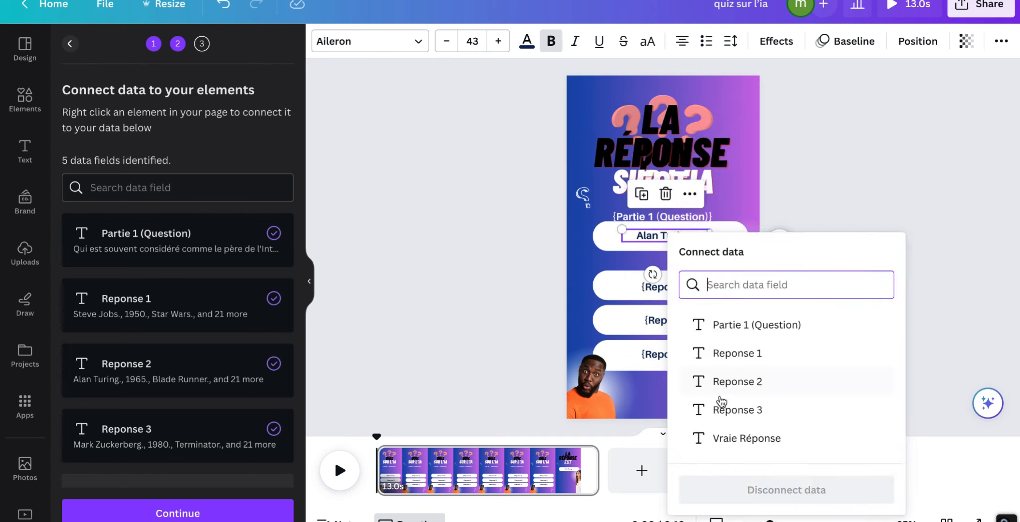
pyautogui.click(723, 437)
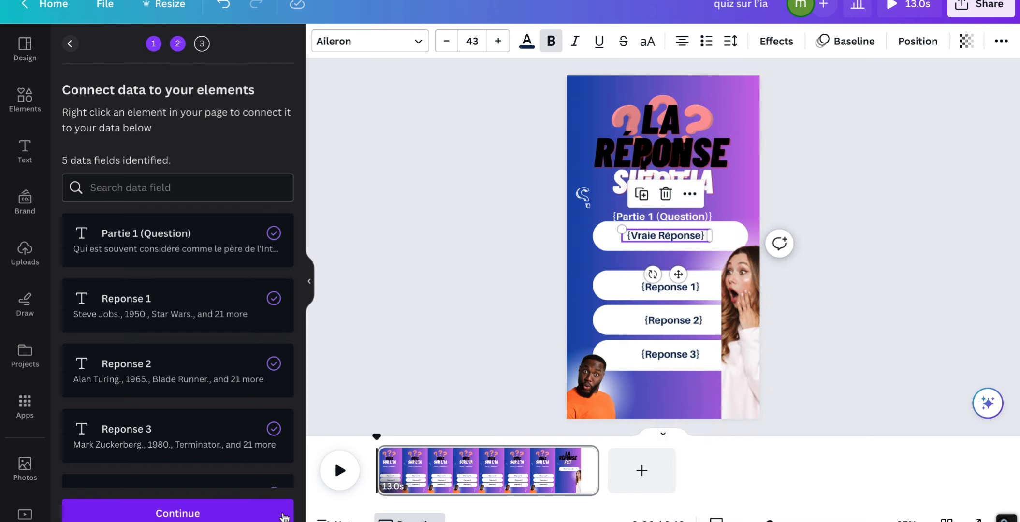
# Continue to applying the data and generate the 21 quiz pages with every row selected
pyautogui.click(186, 516)
pyautogui.click(744, 314)
pyautogui.moveTo(722, 326); pyautogui.dragTo(660, 326)
pyautogui.click(582, 312)
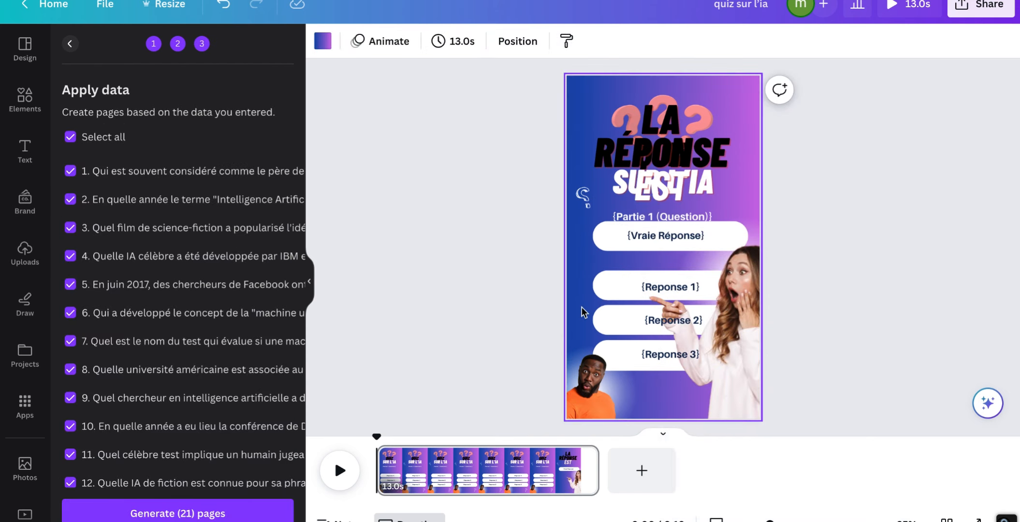
pyautogui.click(172, 514)
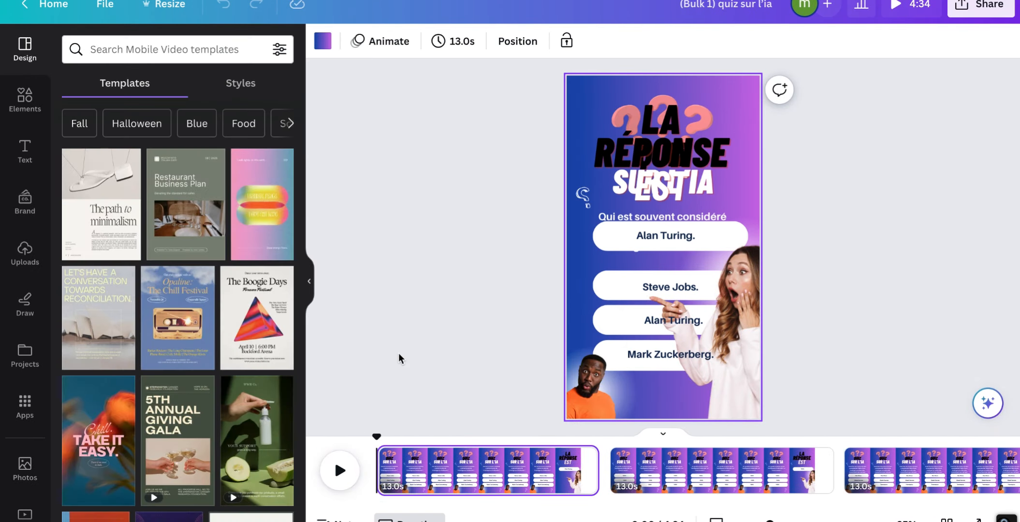
# Look through the generated pages in the timeline and play the video to check the questions and answer reveals
pyautogui.hscroll(10, 442, 490)
pyautogui.hscroll(-15, 558, 497)
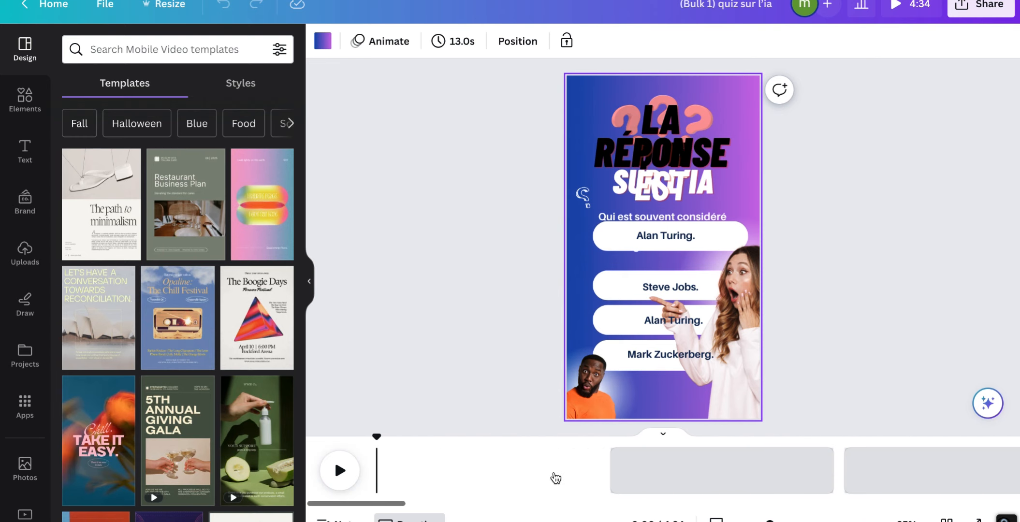
pyautogui.click(341, 470)
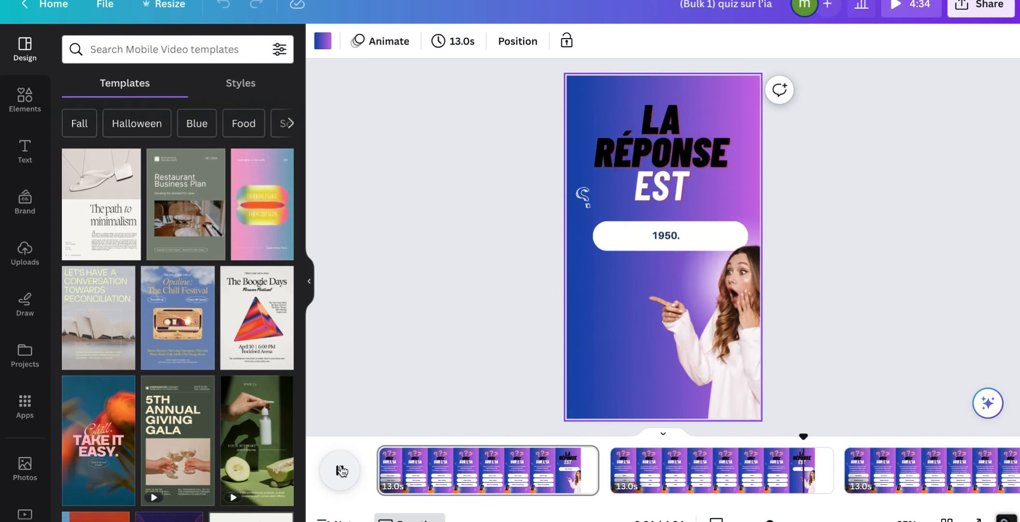
pyautogui.click(341, 471)
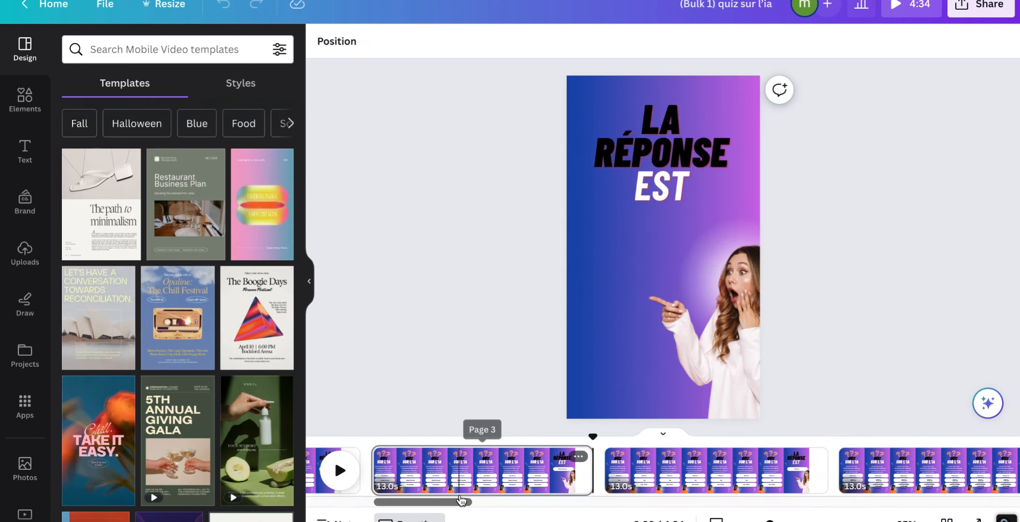
# Download all 21 pages as MP4 video at 1080p (HD) quality
pyautogui.click(996, 9)
pyautogui.click(784, 360)
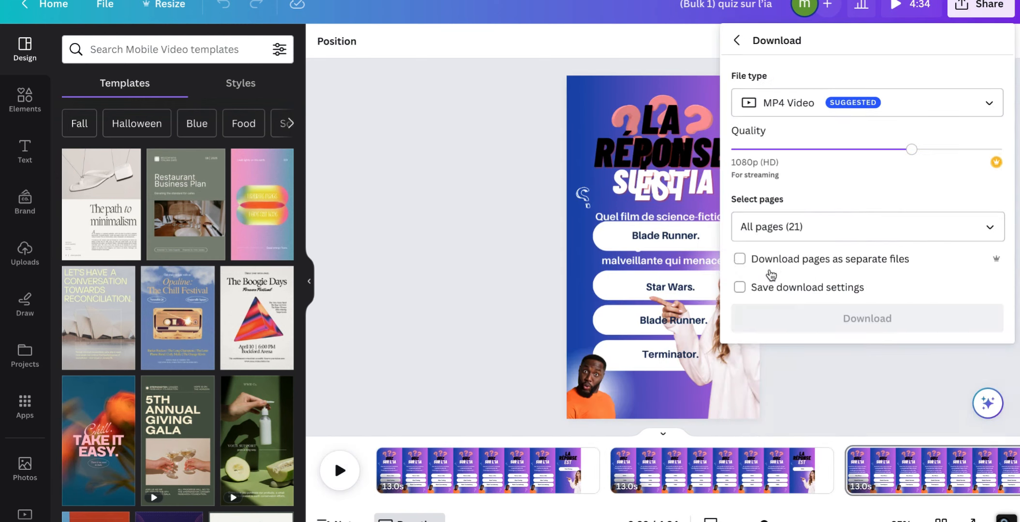
pyautogui.click(865, 317)
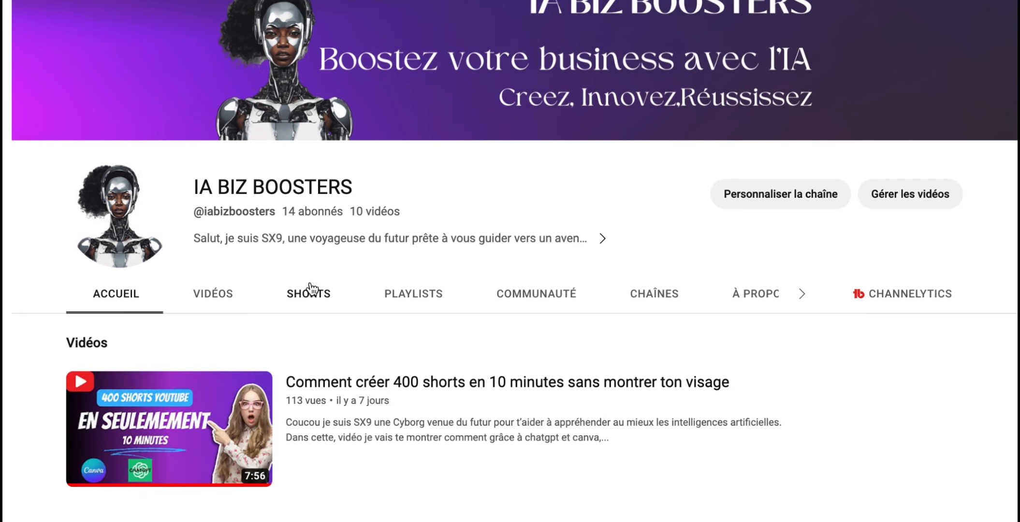
# Switch to the IA BIZ BOOSTERS channel on YouTube and look through its published quiz Shorts
pyautogui.click(308, 295)
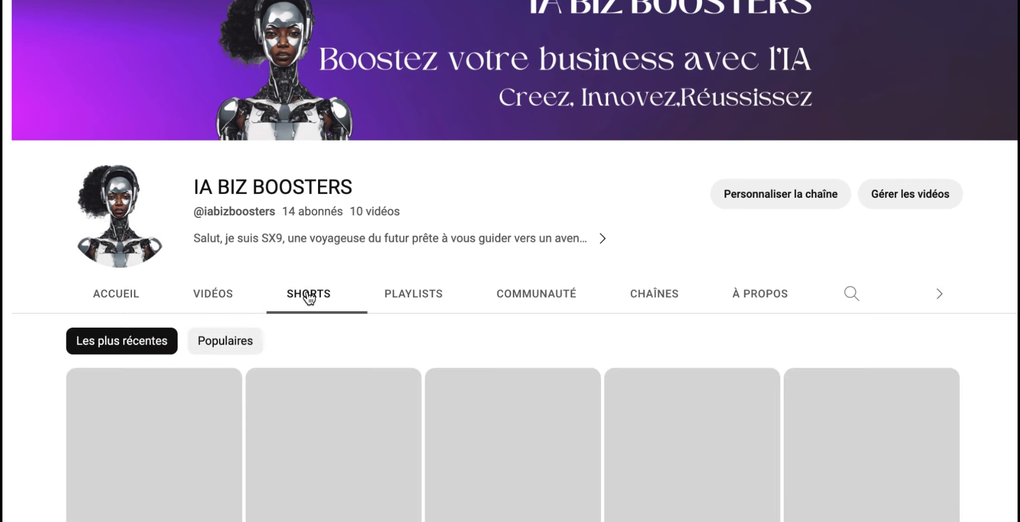
pyautogui.scroll(-3, 400, 229)
pyautogui.scroll(-4, 400, 227)
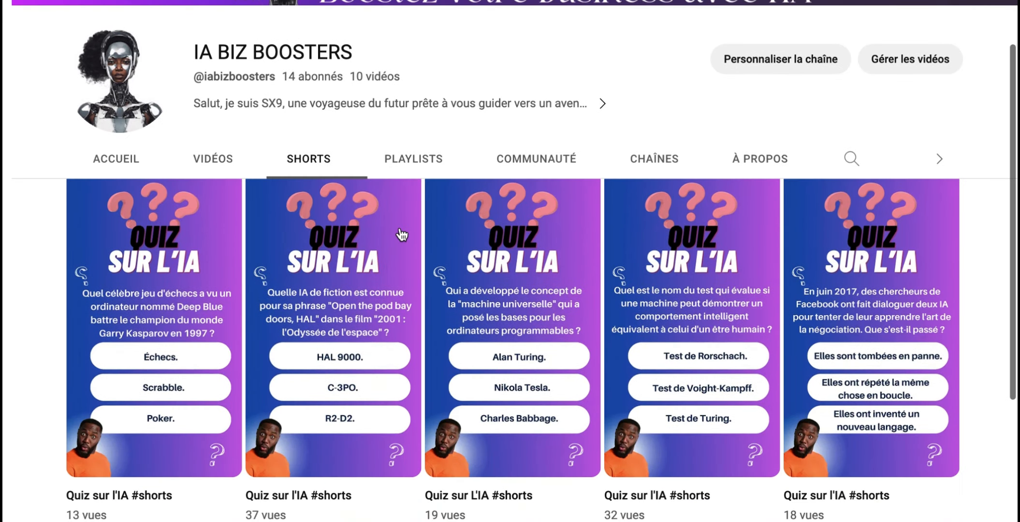
pyautogui.scroll(-4, 401, 234)
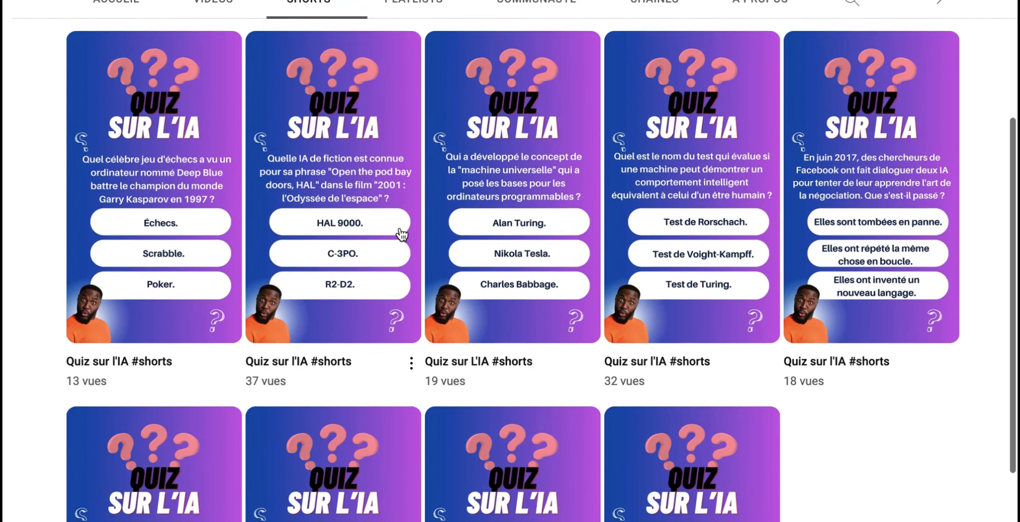